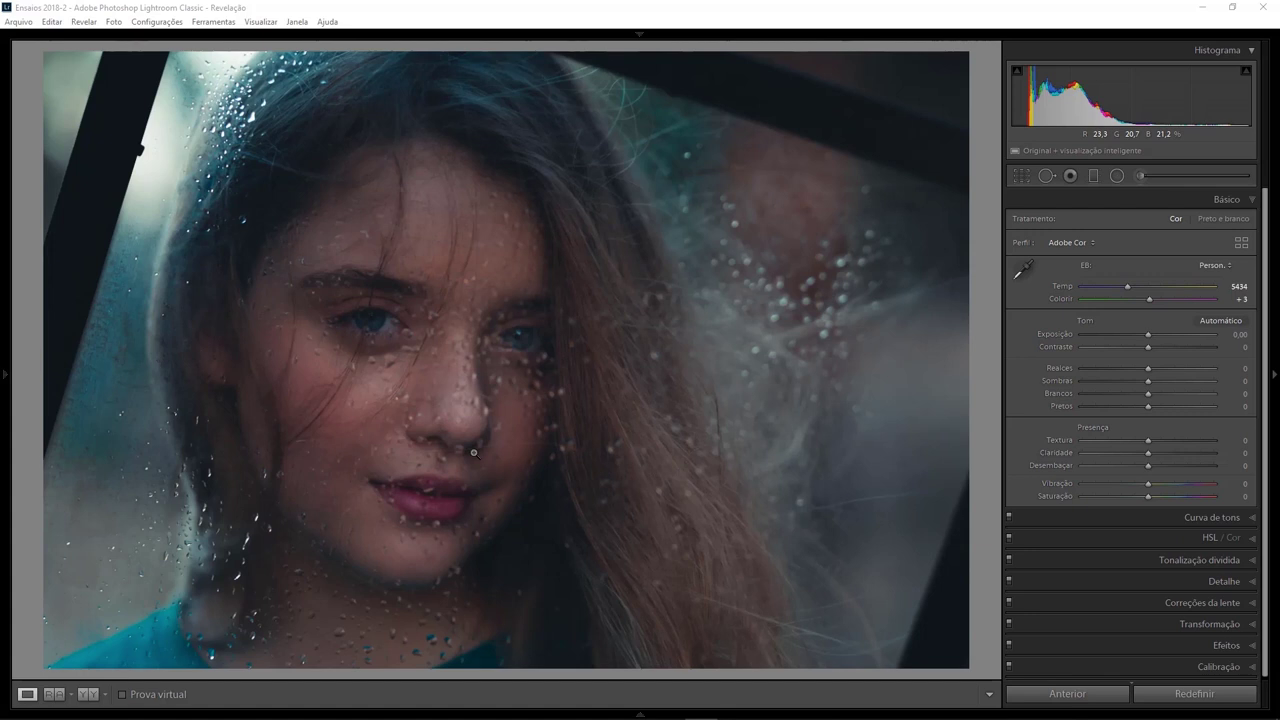
# In the Basic panel, set exposure +0.46, shadows +42, whites +19, blacks −14, and adjust texture and clarity
pyautogui.click(1238, 200)
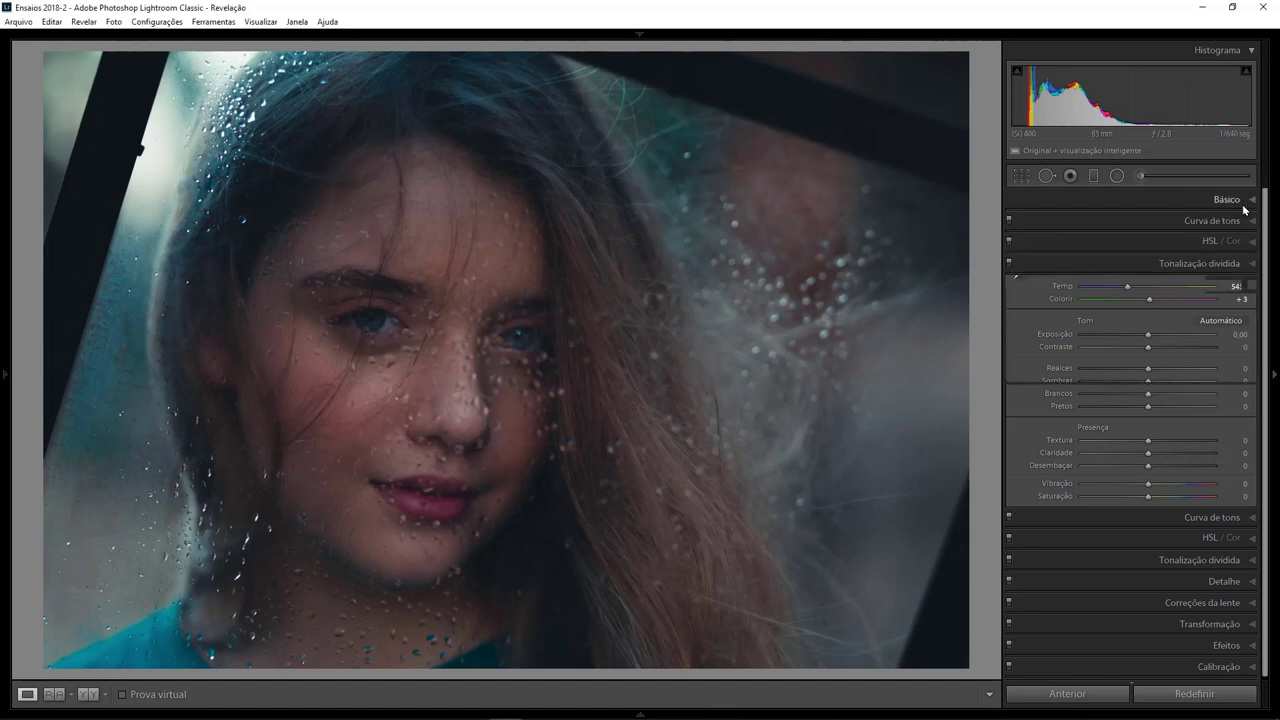
pyautogui.click(1247, 202)
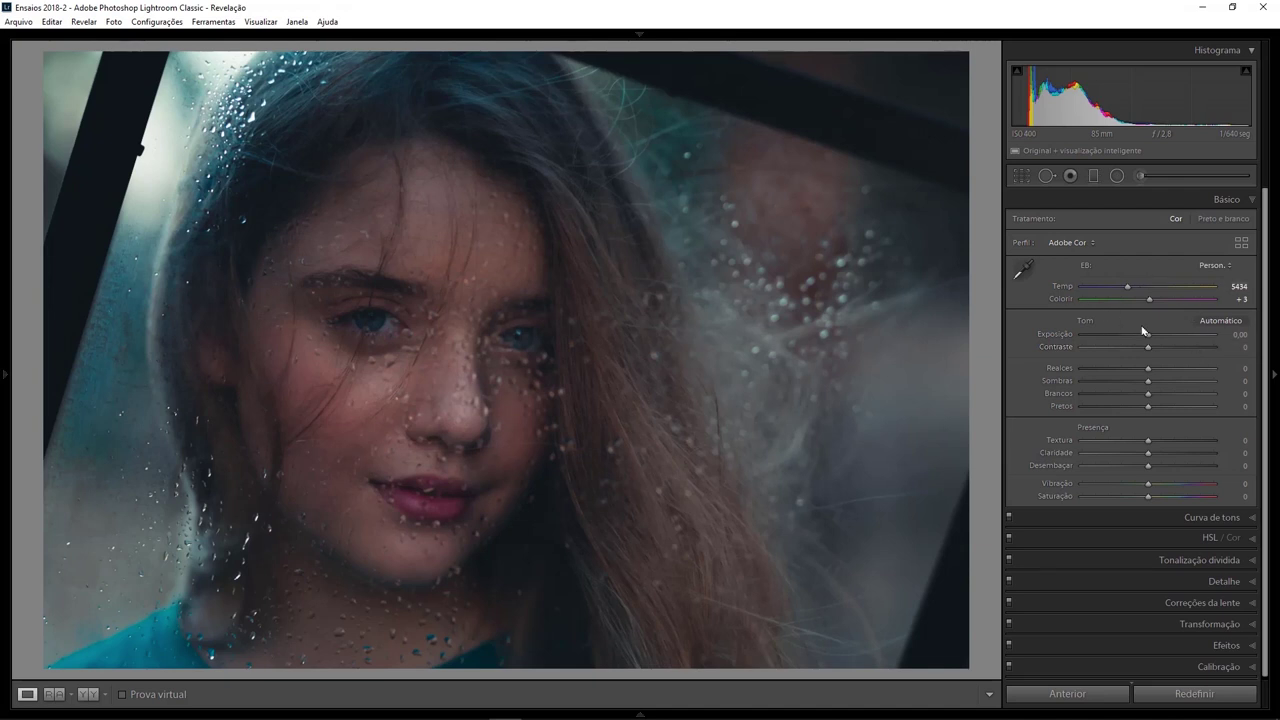
pyautogui.moveTo(1147, 336); pyautogui.dragTo(1128, 370)
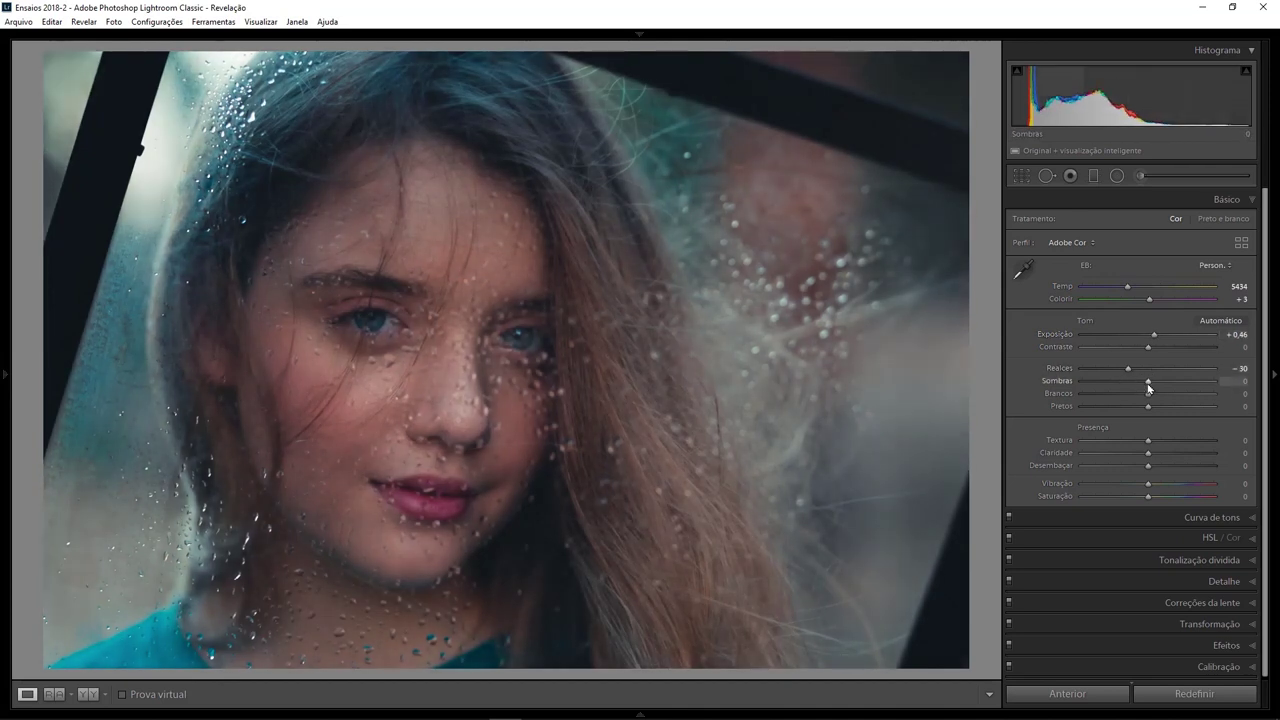
pyautogui.moveTo(1148, 382); pyautogui.dragTo(1176, 382)
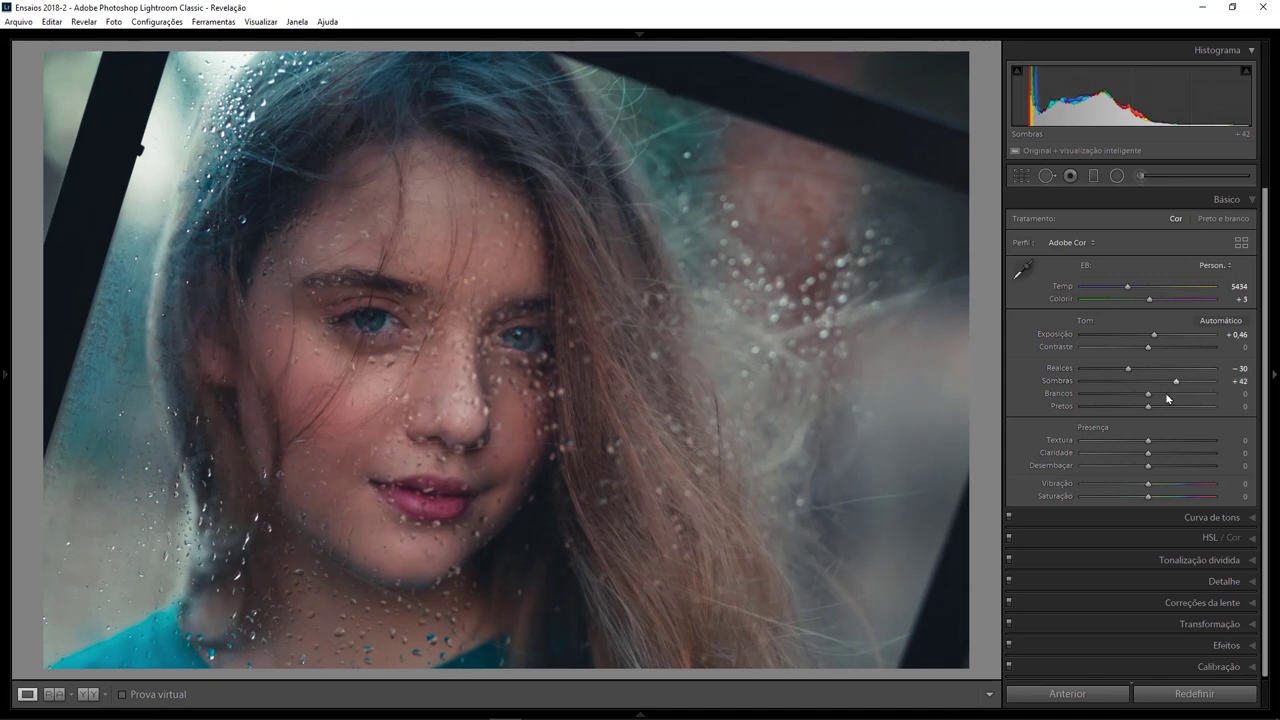
pyautogui.moveTo(1148, 398); pyautogui.dragTo(1160, 396)
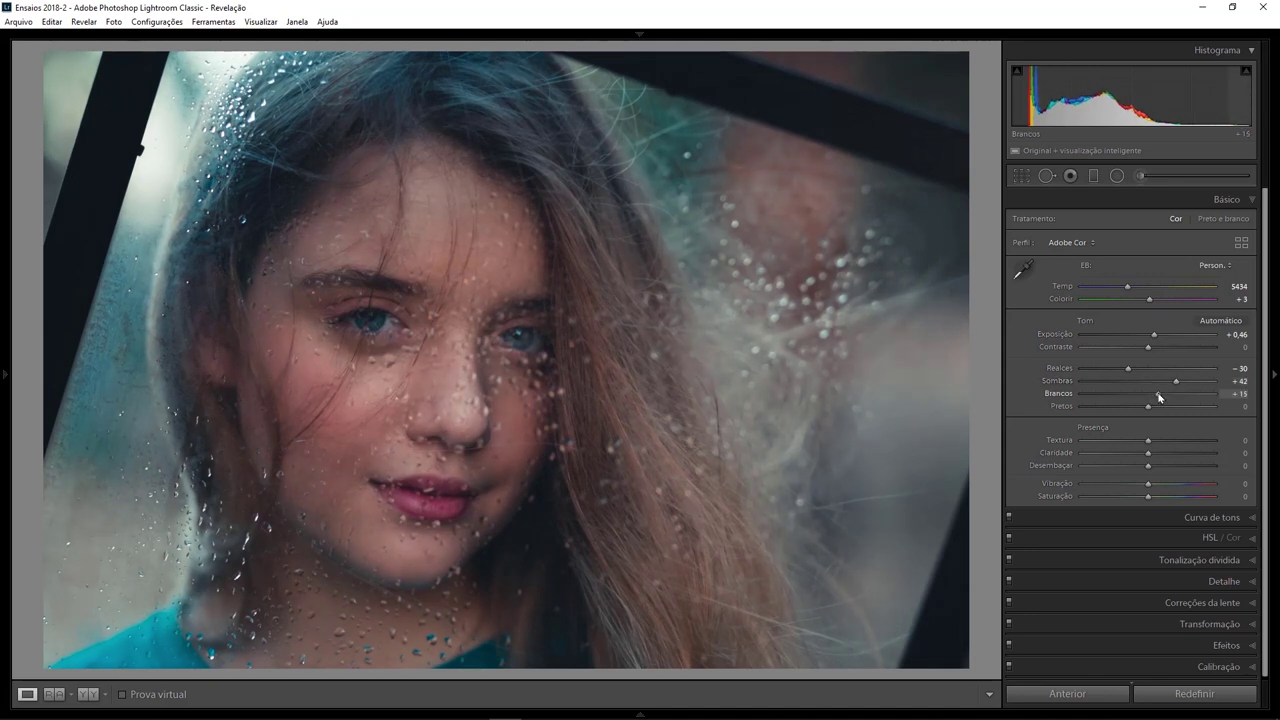
pyautogui.moveTo(1149, 408); pyautogui.dragTo(1137, 410)
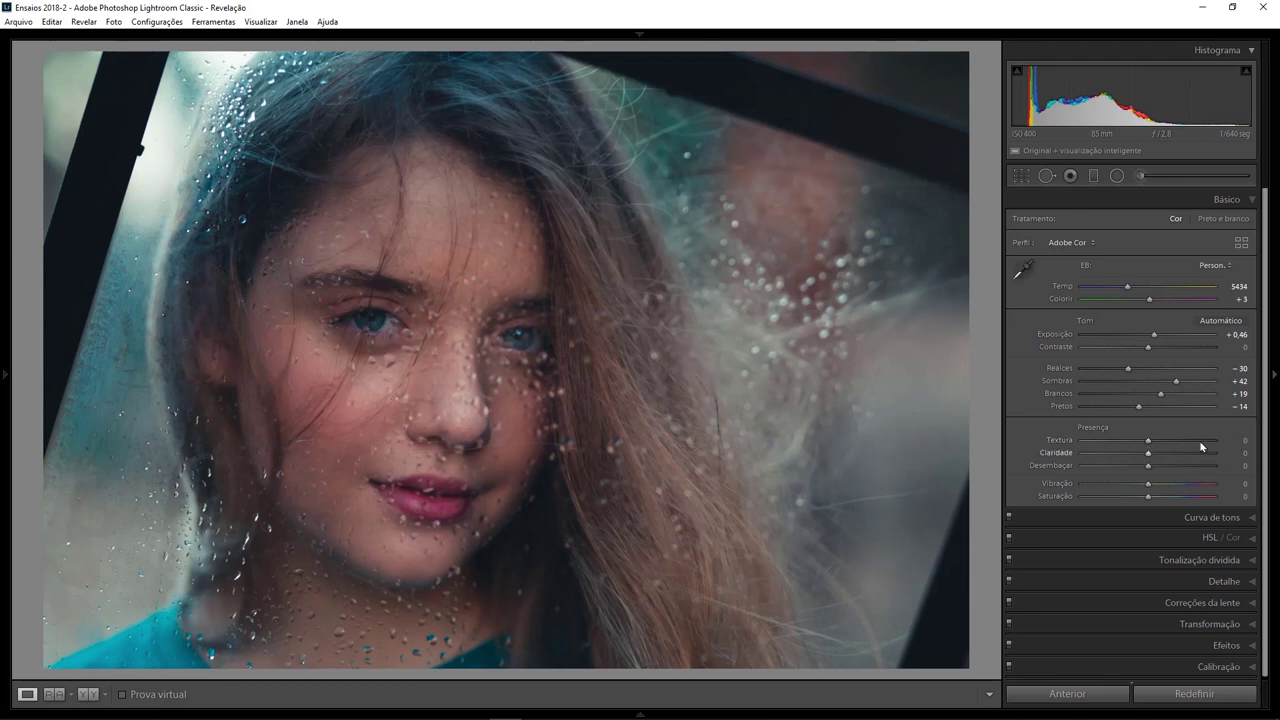
pyautogui.moveTo(1149, 448); pyautogui.dragTo(1173, 447)
pyautogui.moveTo(1149, 455); pyautogui.dragTo(1154, 455)
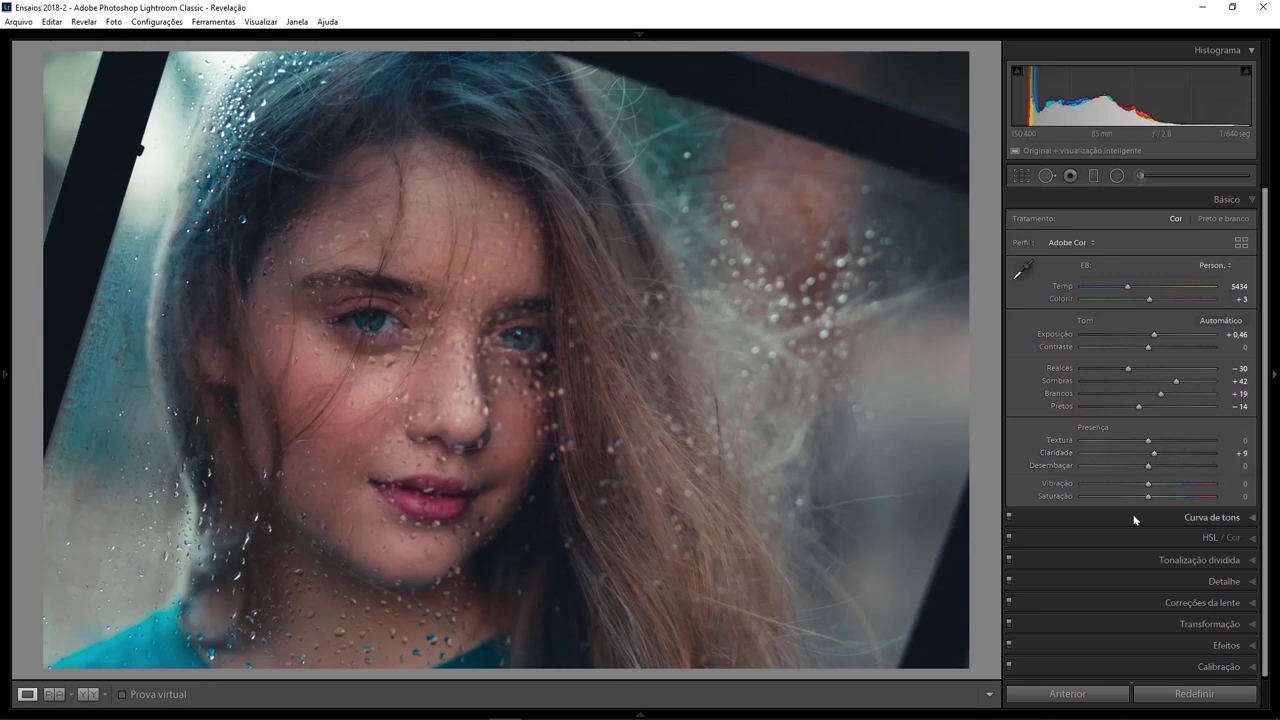
pyautogui.doubleClick(1154, 453)
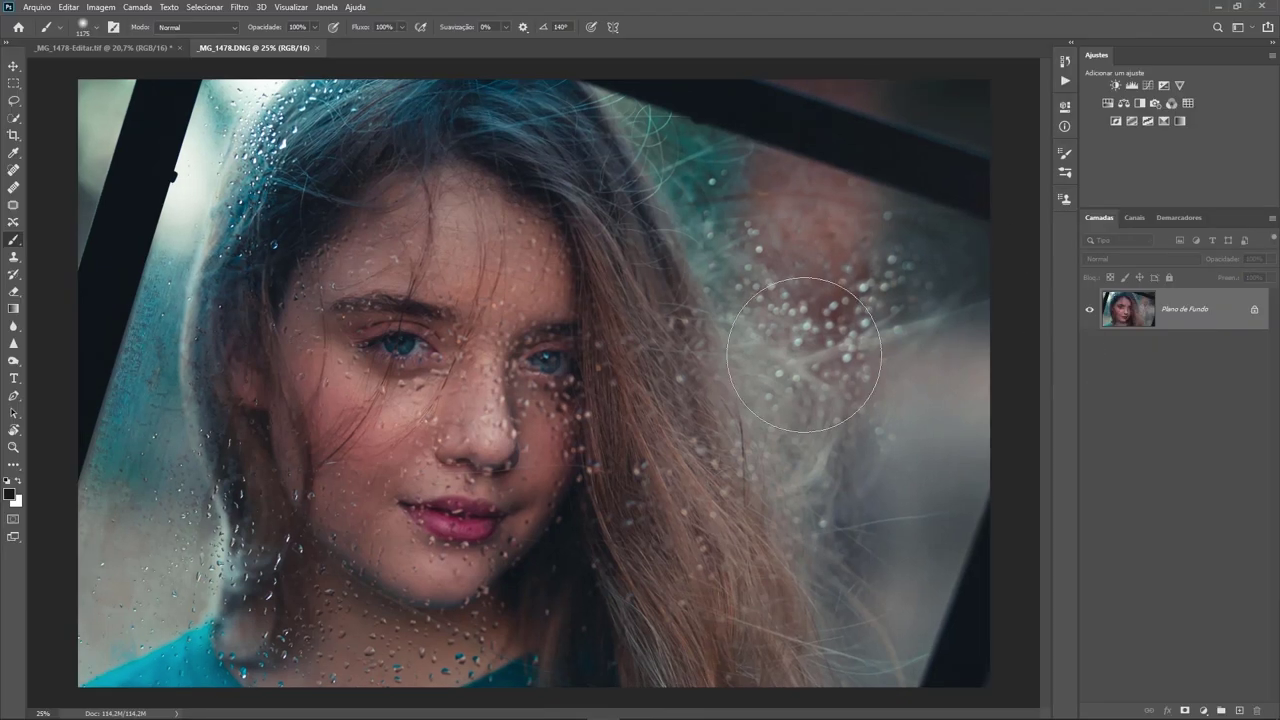
# Duplicate the background layer into Camada 1 and fit the whole photo in the window
pyautogui.hotkey('ctrl', 'j')
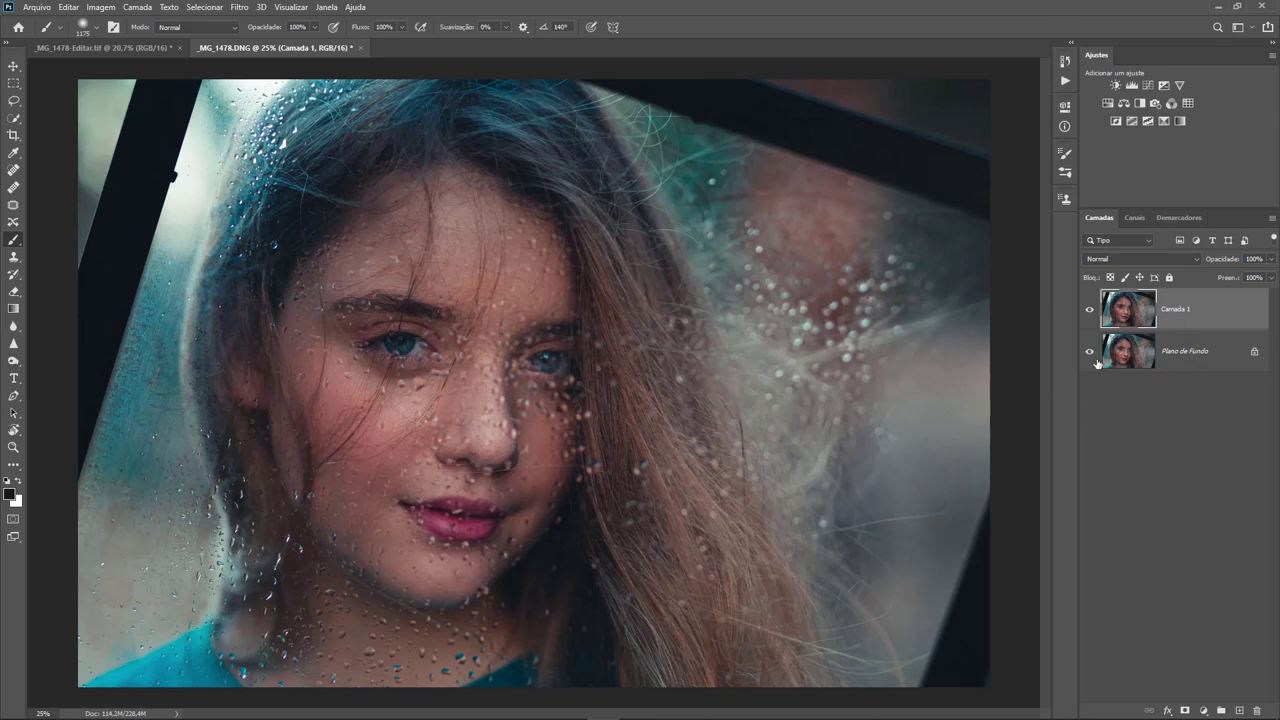
pyautogui.hotkey('ctrl', '0')
pyautogui.press('l')
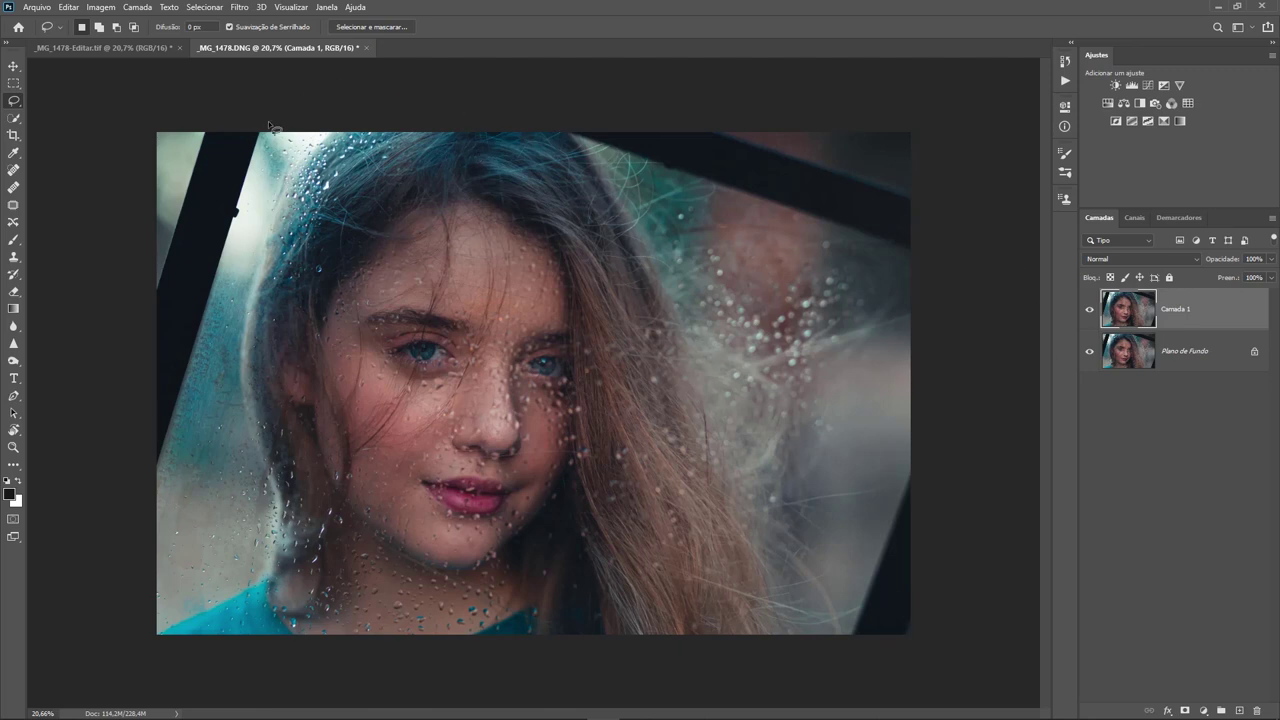
# Lasso the dark frame strip on the left edge and content-aware fill it
pyautogui.moveTo(265, 128); pyautogui.dragTo(201, 125)
pyautogui.moveTo(173, 182); pyautogui.dragTo(152, 456)
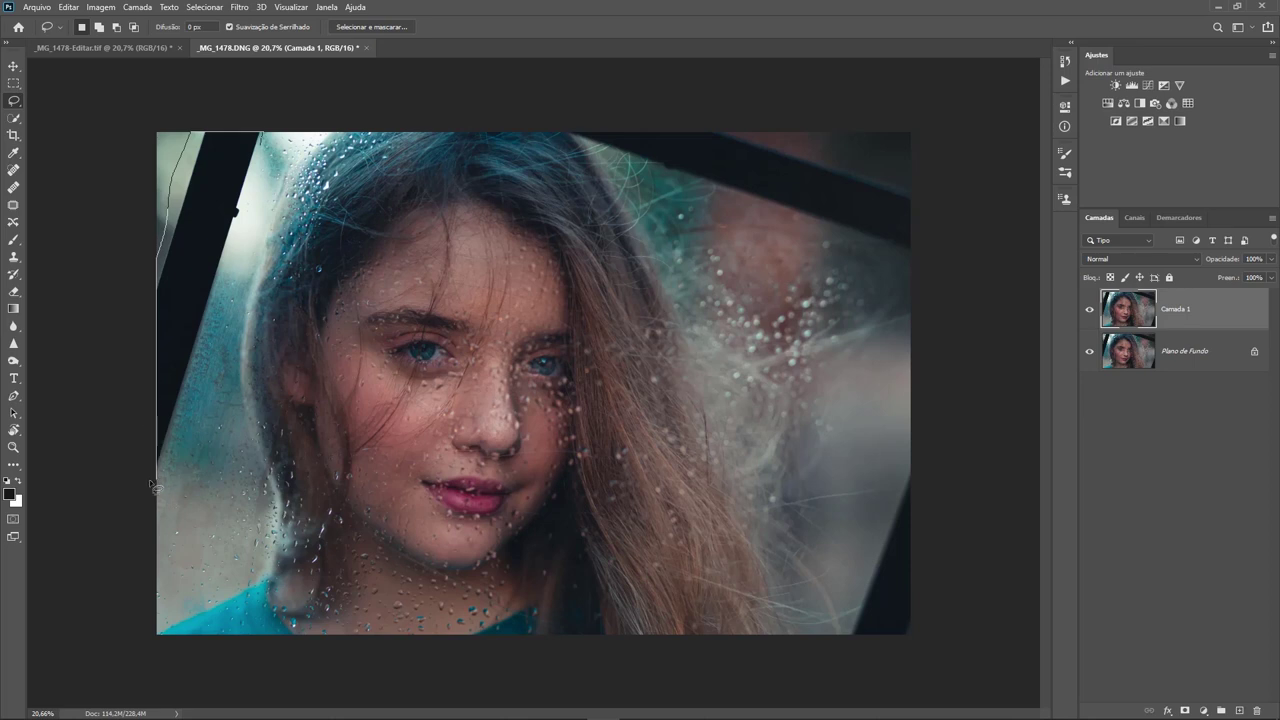
pyautogui.moveTo(181, 482); pyautogui.dragTo(178, 481)
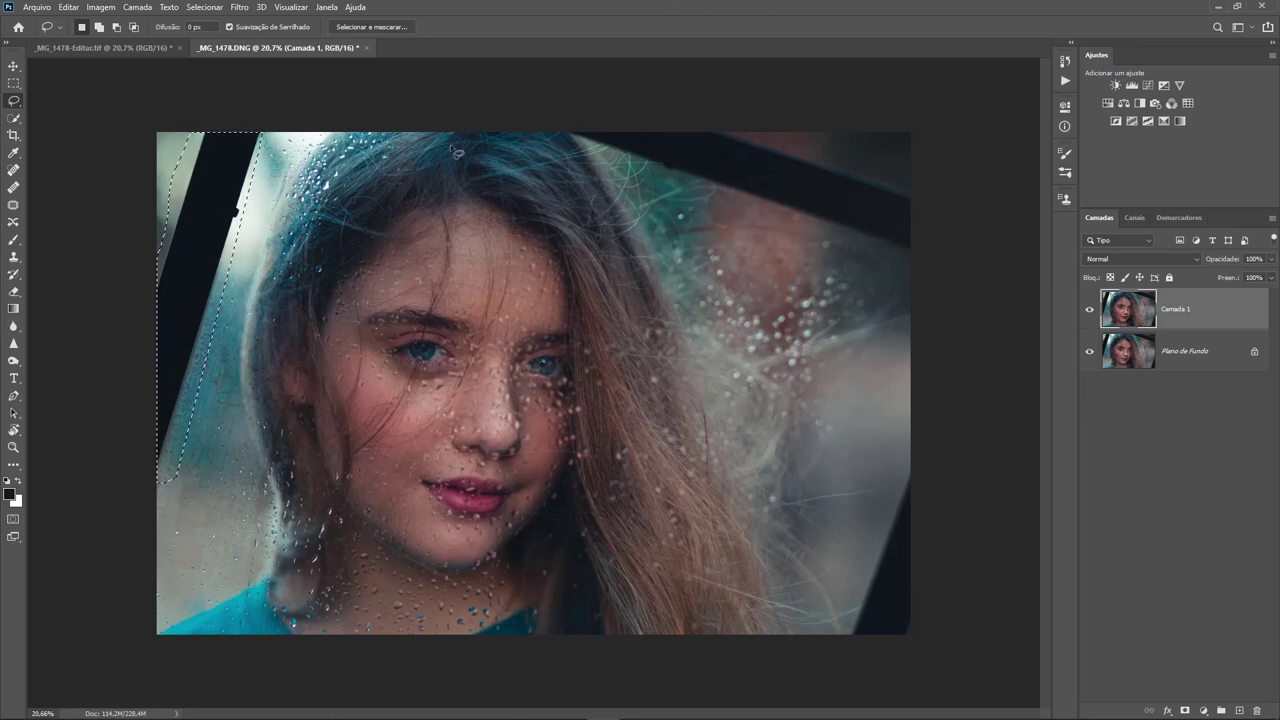
pyautogui.hotkey('shift', 'BackSpace')
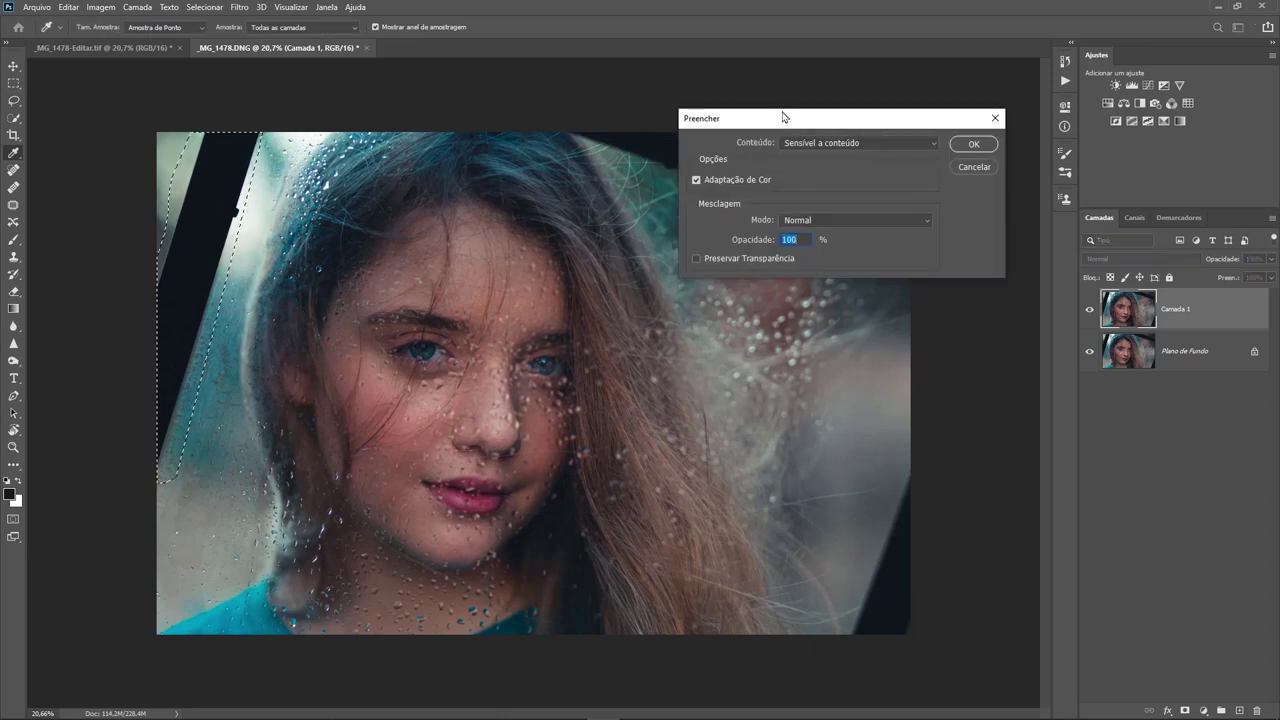
pyautogui.moveTo(783, 116); pyautogui.dragTo(783, 149)
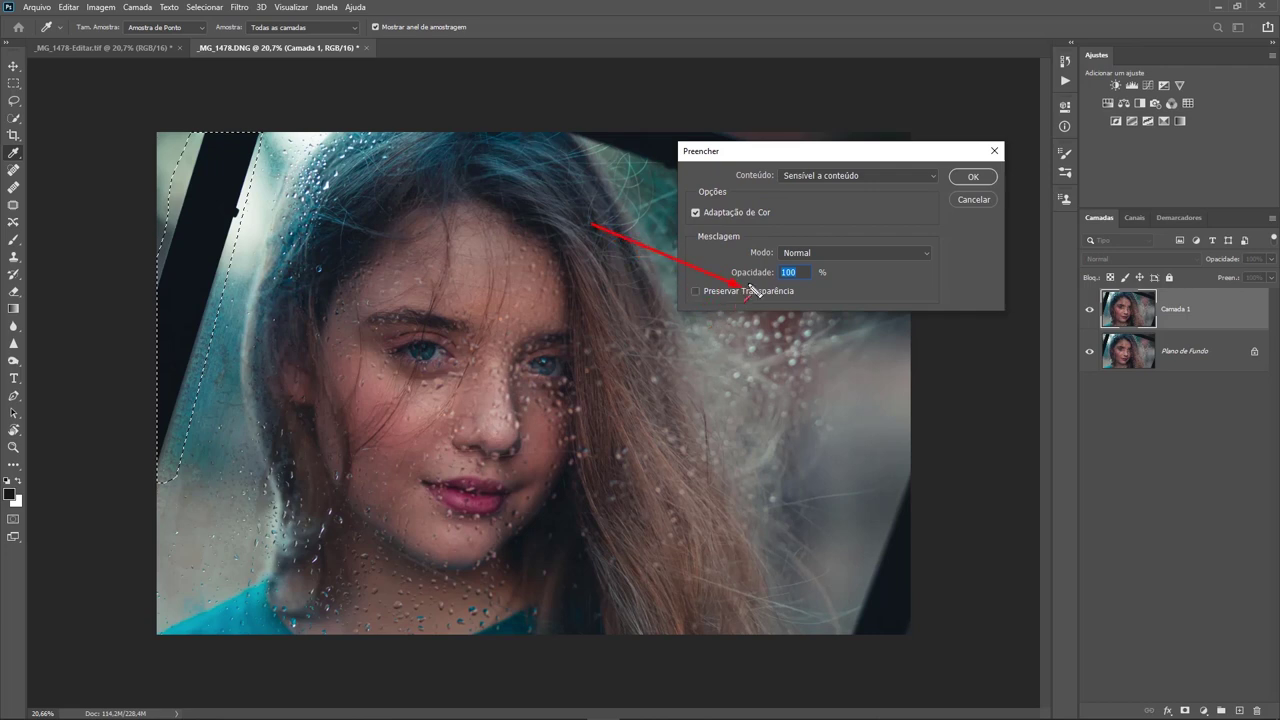
pyautogui.click(972, 176)
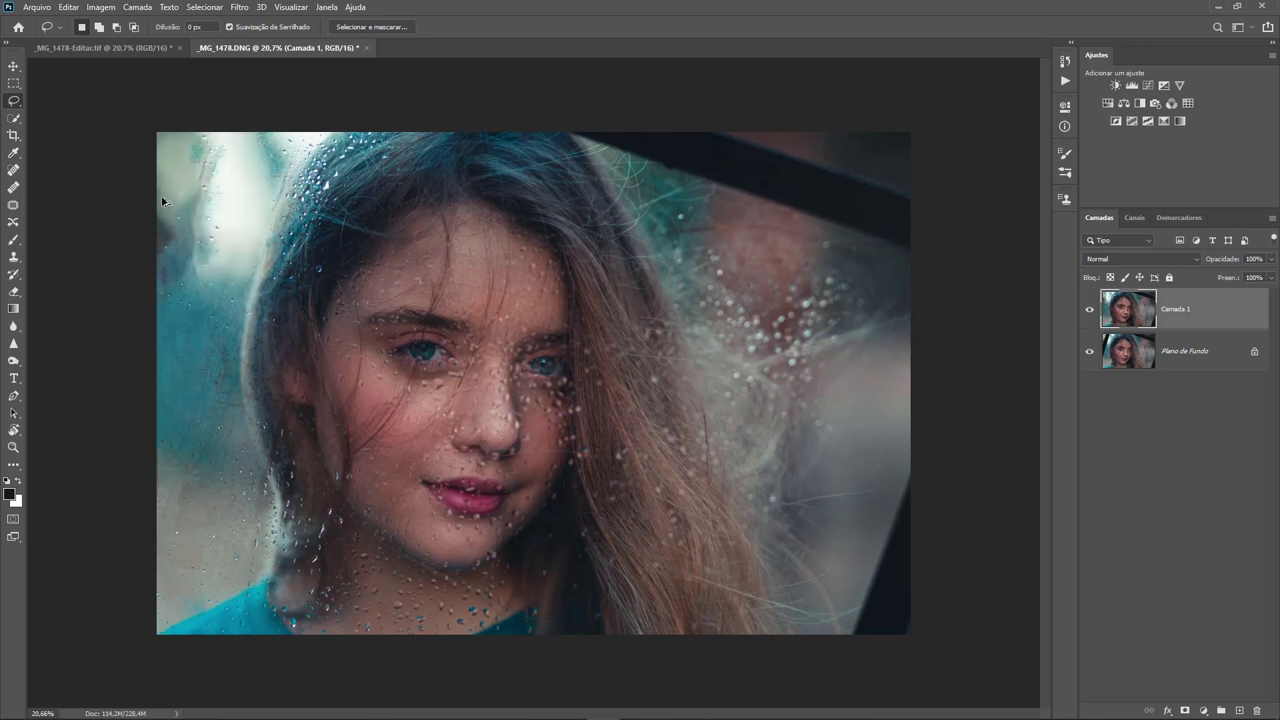
# Select the dark top-right corner and content-aware fill it with background
pyautogui.scroll(2, 162, 203)
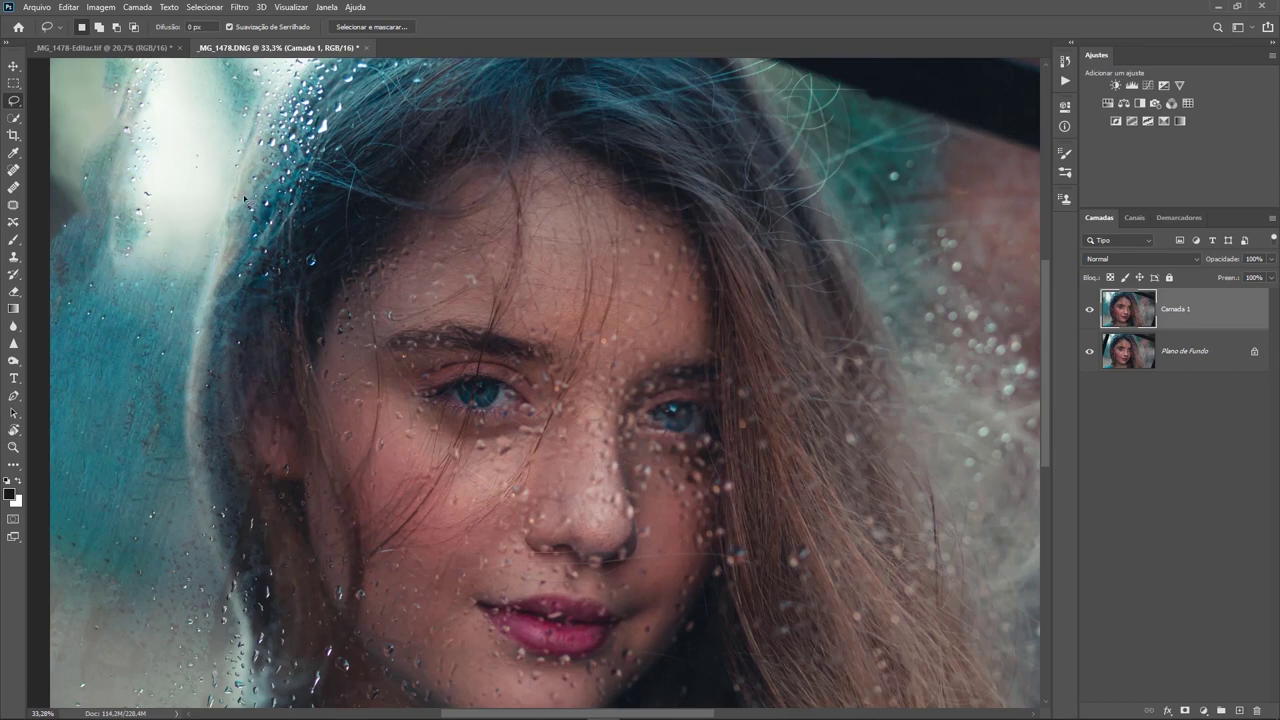
pyautogui.scroll(-1, 240, 197)
pyautogui.scroll(-1, 250, 200)
pyautogui.moveTo(748, 131); pyautogui.dragTo(598, 151)
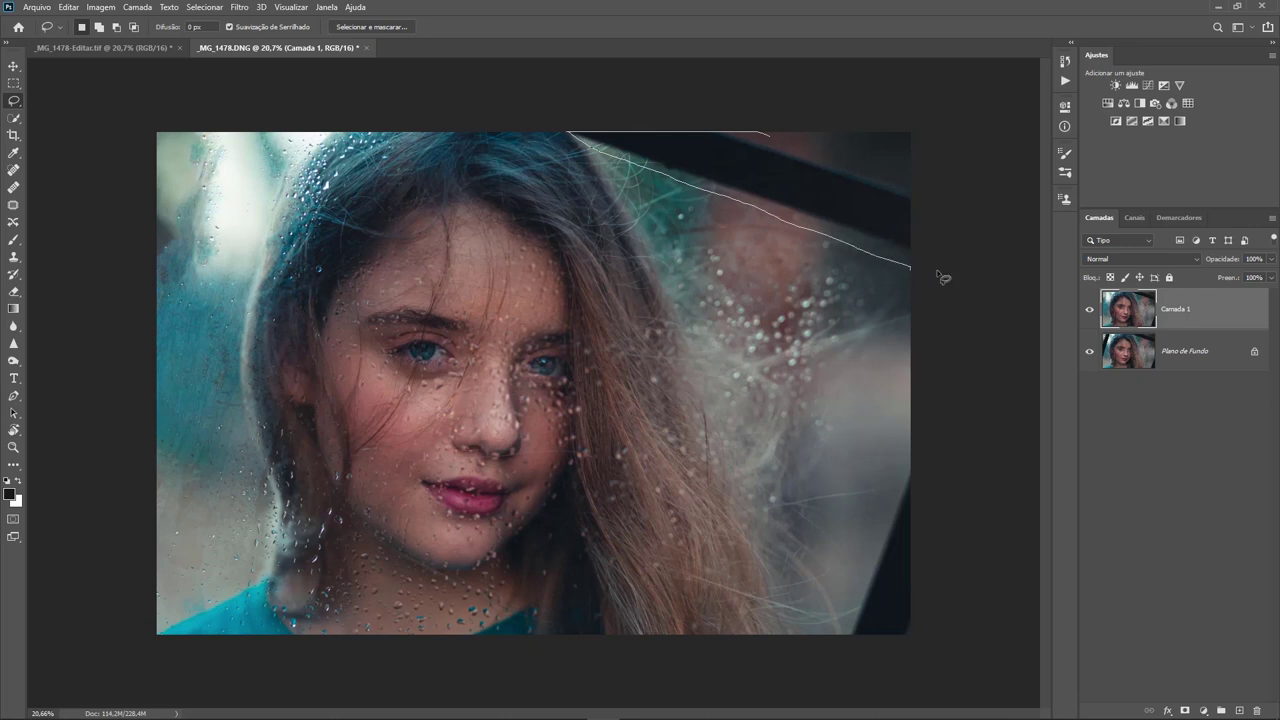
pyautogui.moveTo(737, 205); pyautogui.dragTo(964, 204)
pyautogui.press('i')
pyautogui.hotkey('shift', 'F5')
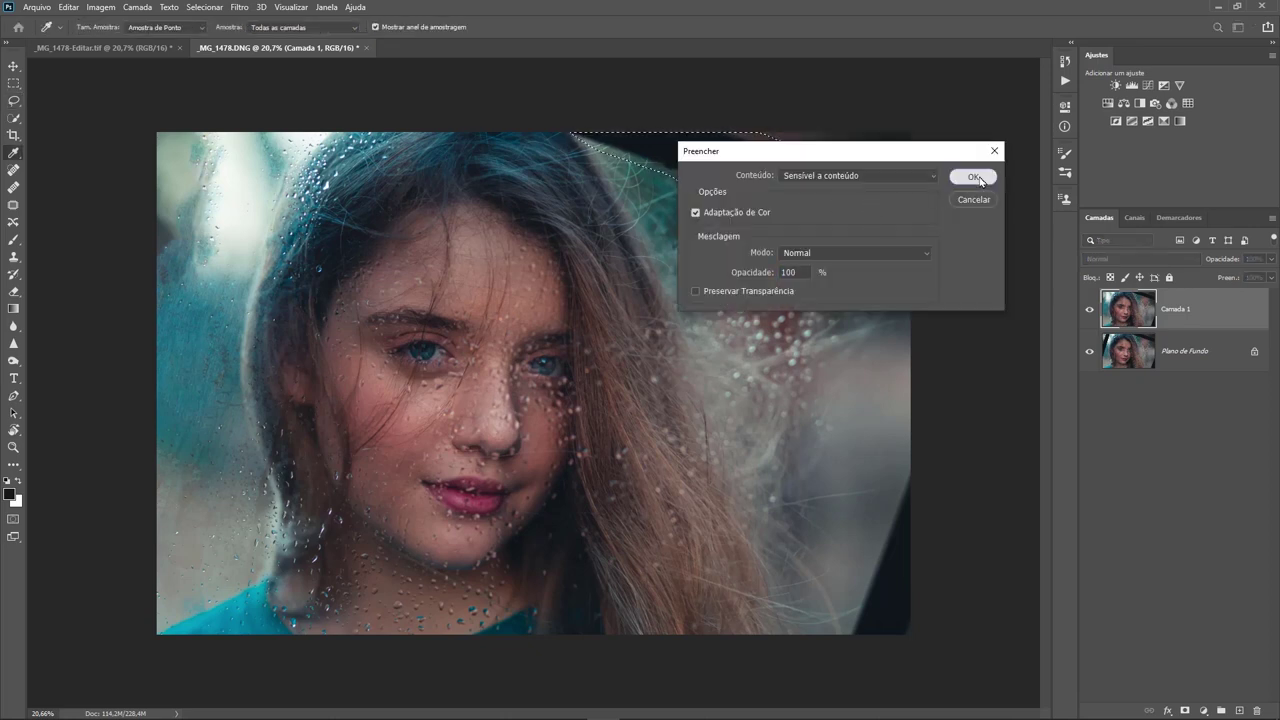
pyautogui.click(972, 177)
# Select the dark bottom-right bar, content-aware fill it, and deselect
pyautogui.press('l')
pyautogui.moveTo(913, 461); pyautogui.dragTo(971, 646)
pyautogui.press('i')
pyautogui.hotkey('shift', 'F5')
pyautogui.click(972, 177)
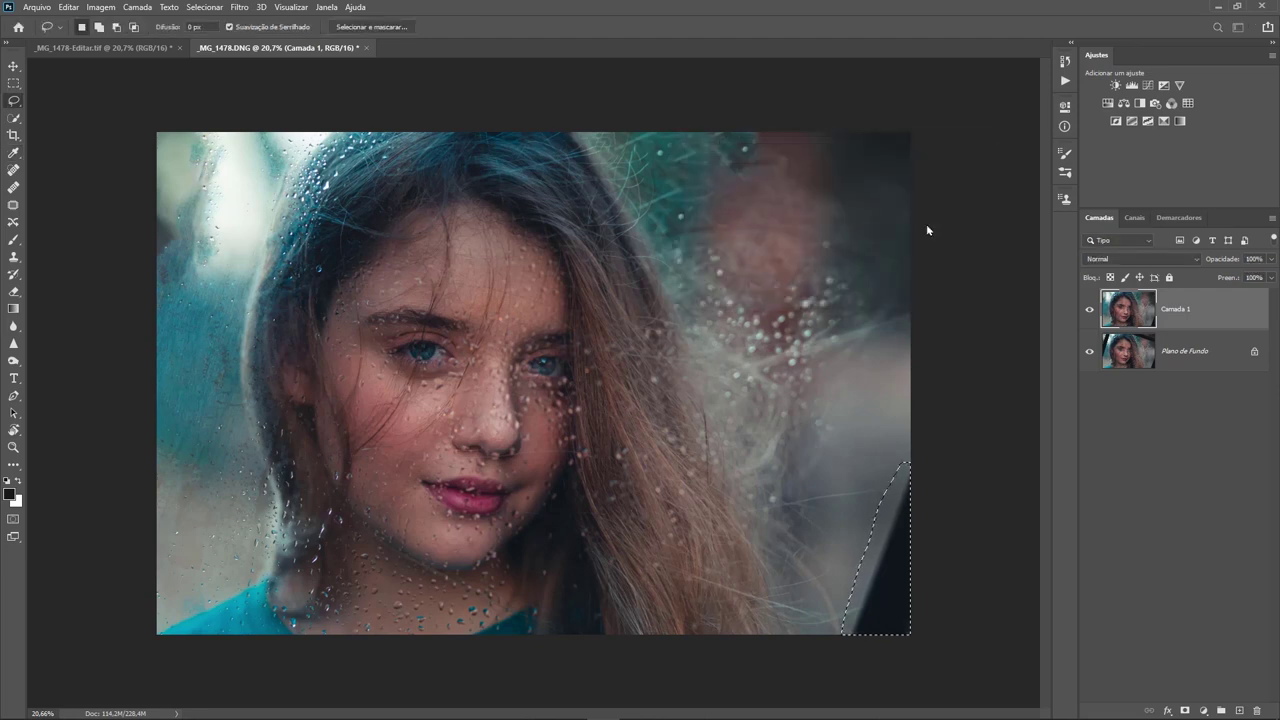
pyautogui.hotkey('ctrl', 'd')
# Clone raindrop texture over the reddish background patch on the right, using a large Clone Stamp brush
pyautogui.scroll(2, 818, 214)
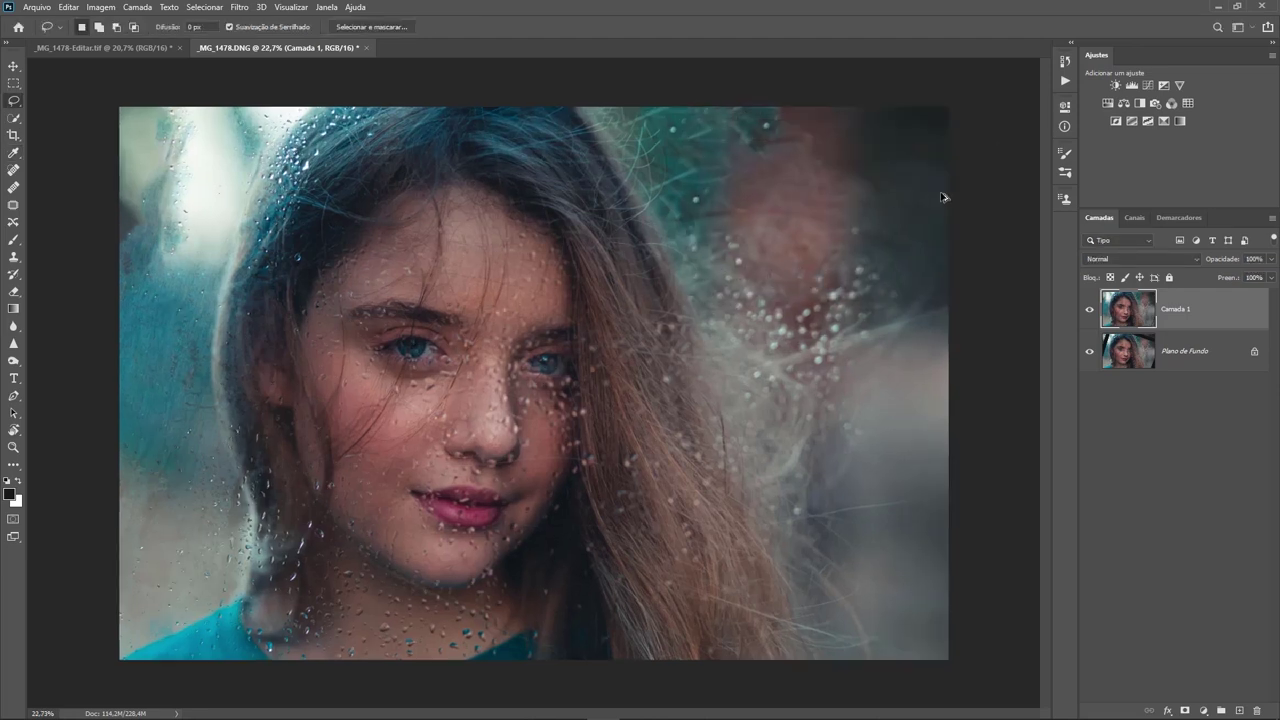
pyautogui.scroll(1, 826, 194)
pyautogui.scroll(-3, 206, 229)
pyautogui.scroll(1, 251, 190)
pyautogui.scroll(3, 450, 360)
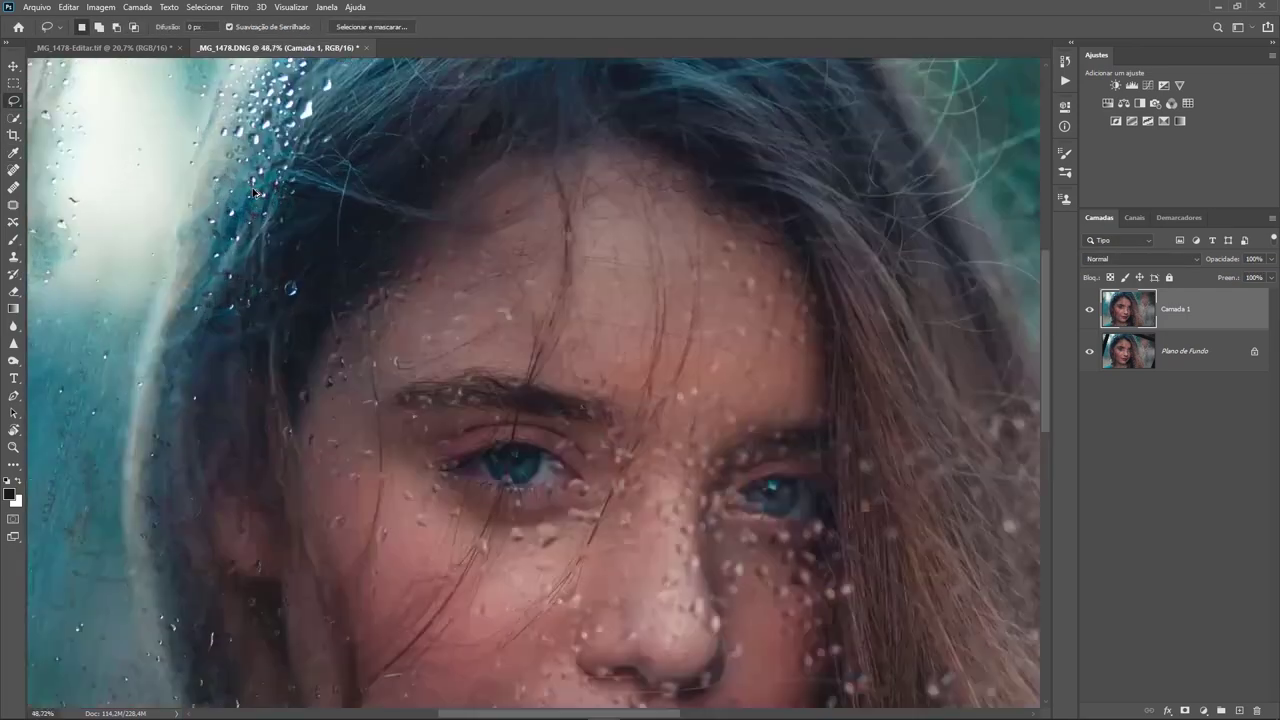
pyautogui.scroll(1, 460, 355)
pyautogui.scroll(-1, 495, 350)
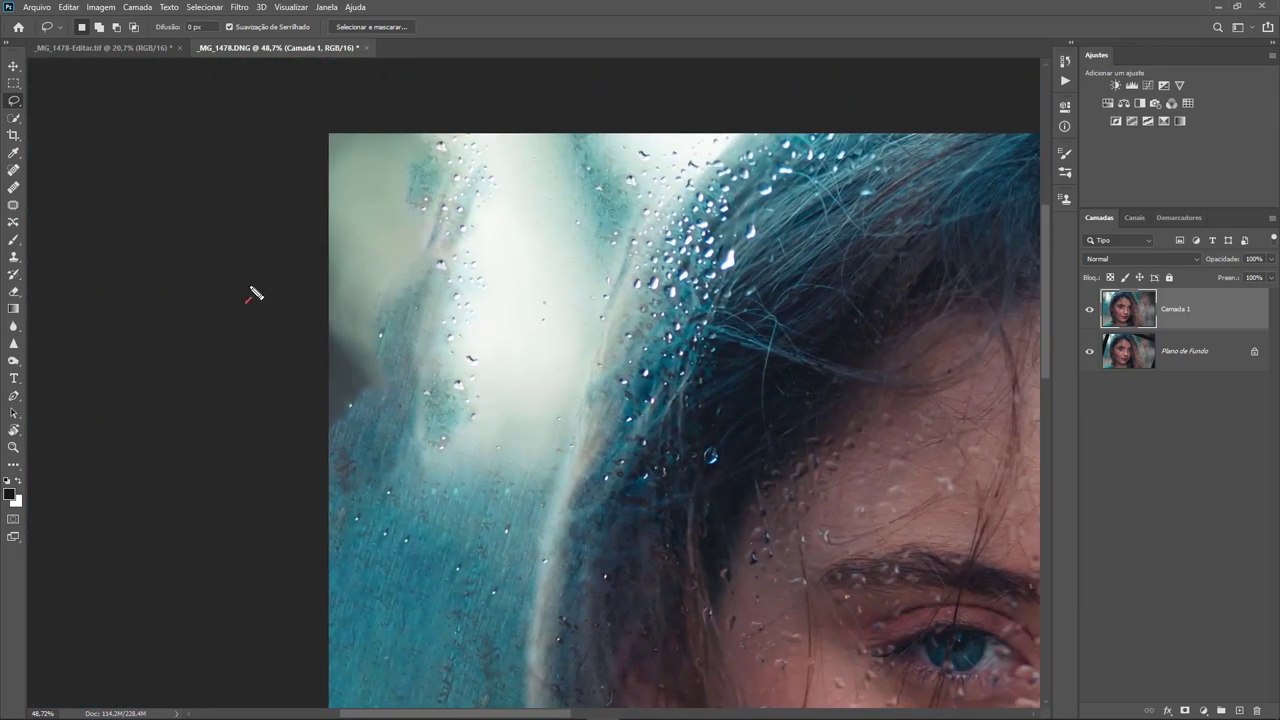
pyautogui.press('s')
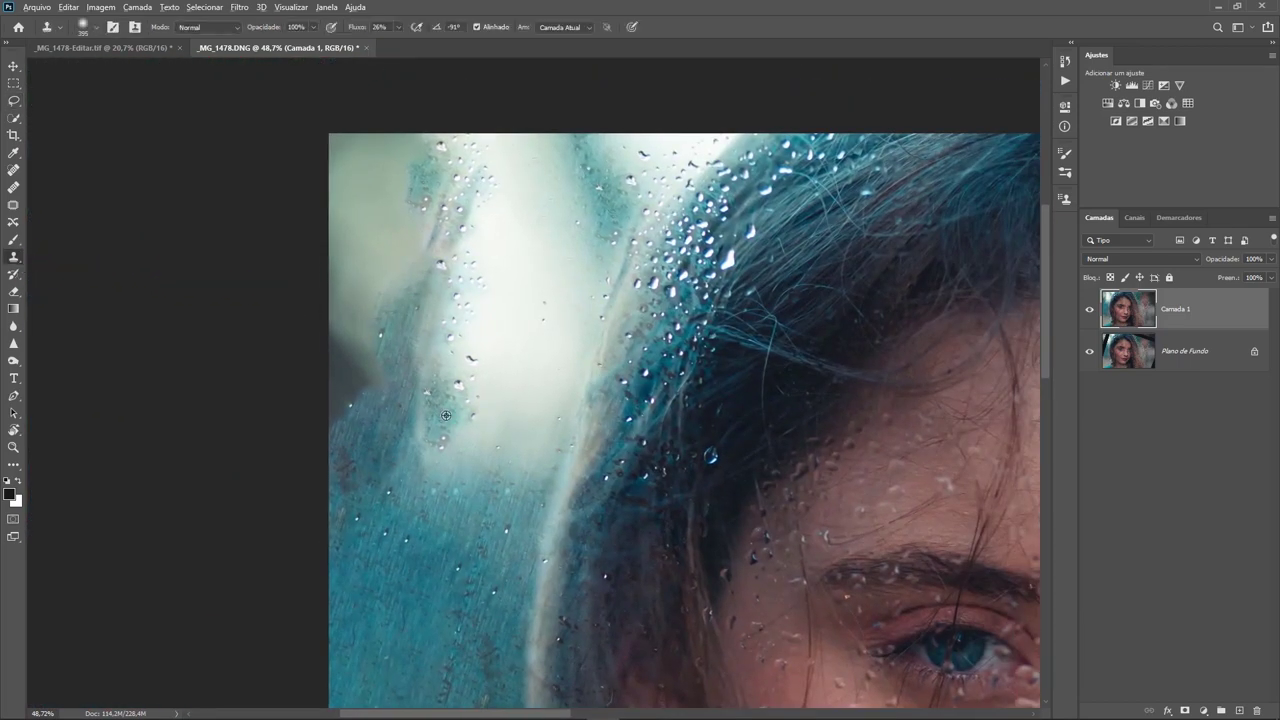
pyautogui.moveTo(401, 497)
pyautogui.mouseDown()
pyautogui.moveTo(375, 467)
pyautogui.moveTo(350, 465)
pyautogui.mouseUp()
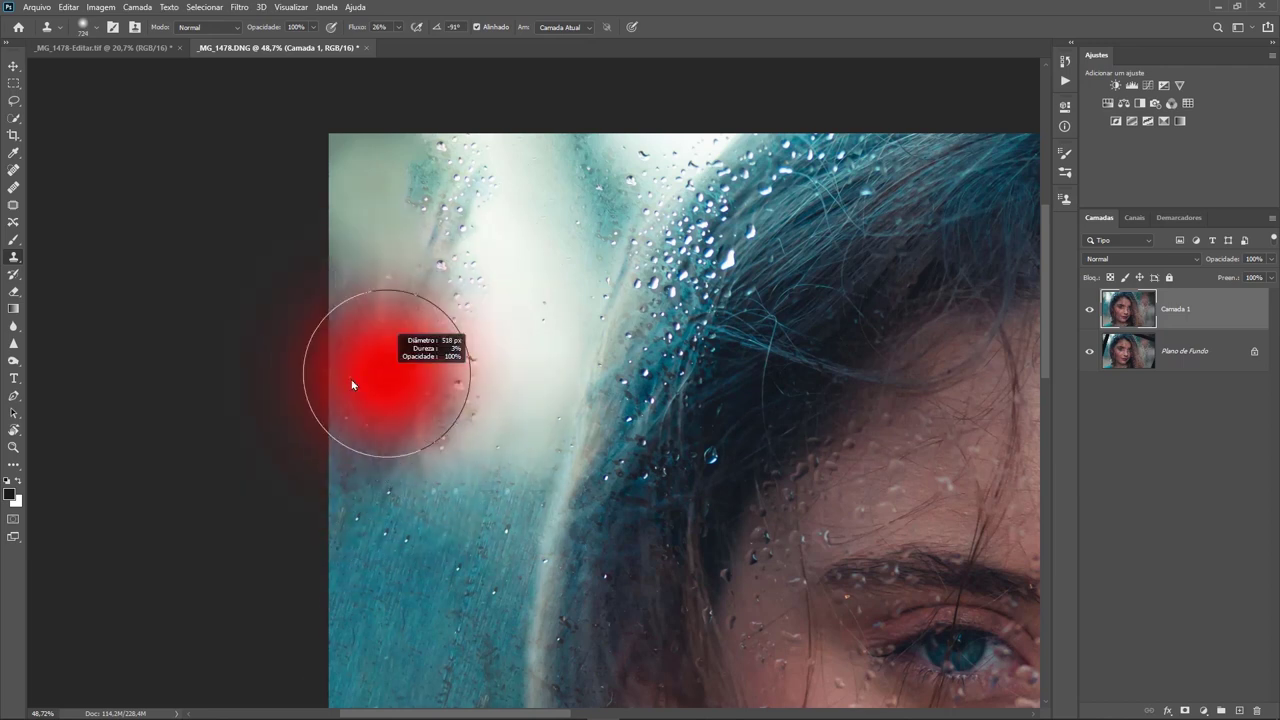
pyautogui.moveTo(371, 214); pyautogui.dragTo(417, 229)
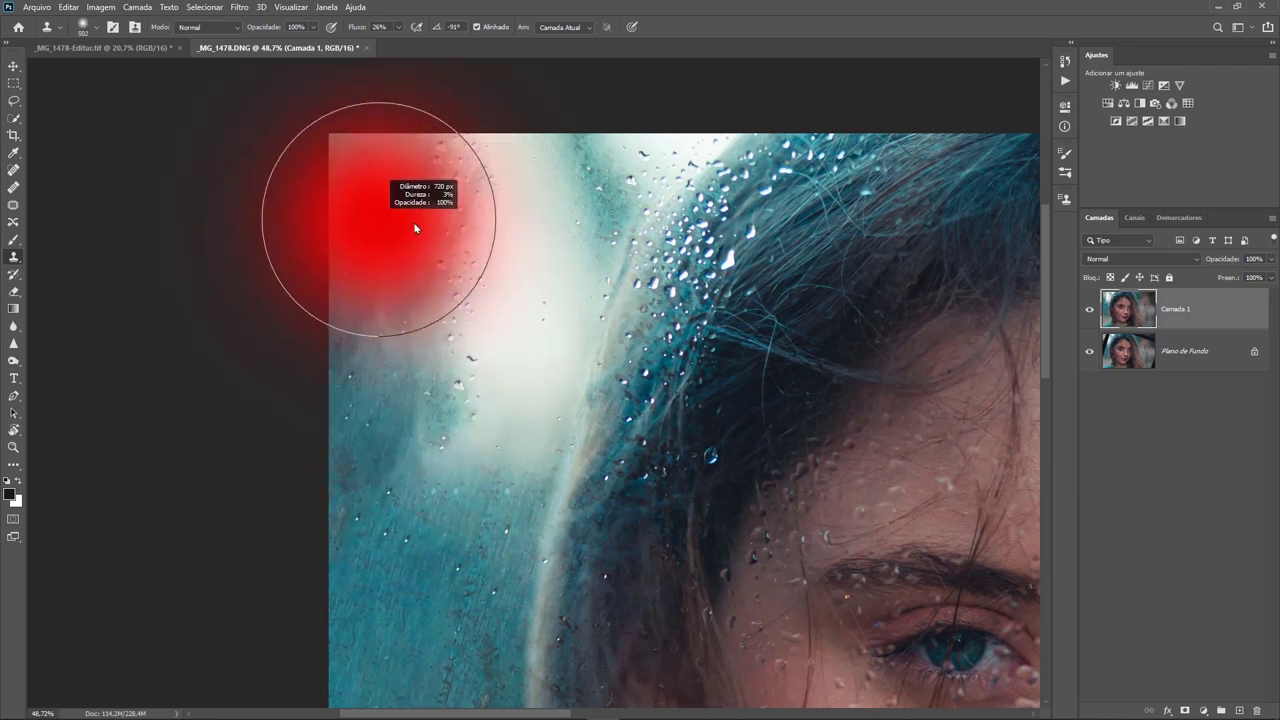
pyautogui.moveTo(443, 471); pyautogui.dragTo(470, 471)
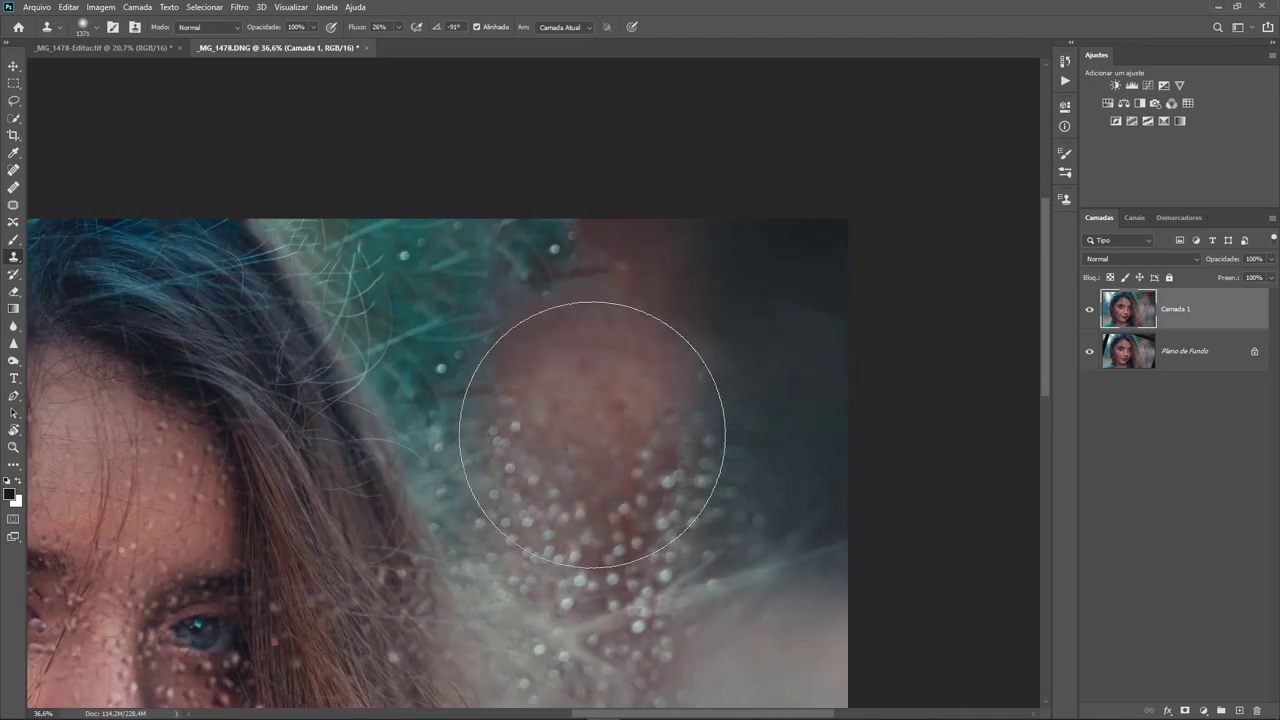
pyautogui.keyDown('alt'); pyautogui.click(680, 534); pyautogui.keyUp('alt')
pyautogui.moveTo(600, 357); pyautogui.dragTo(623, 343)
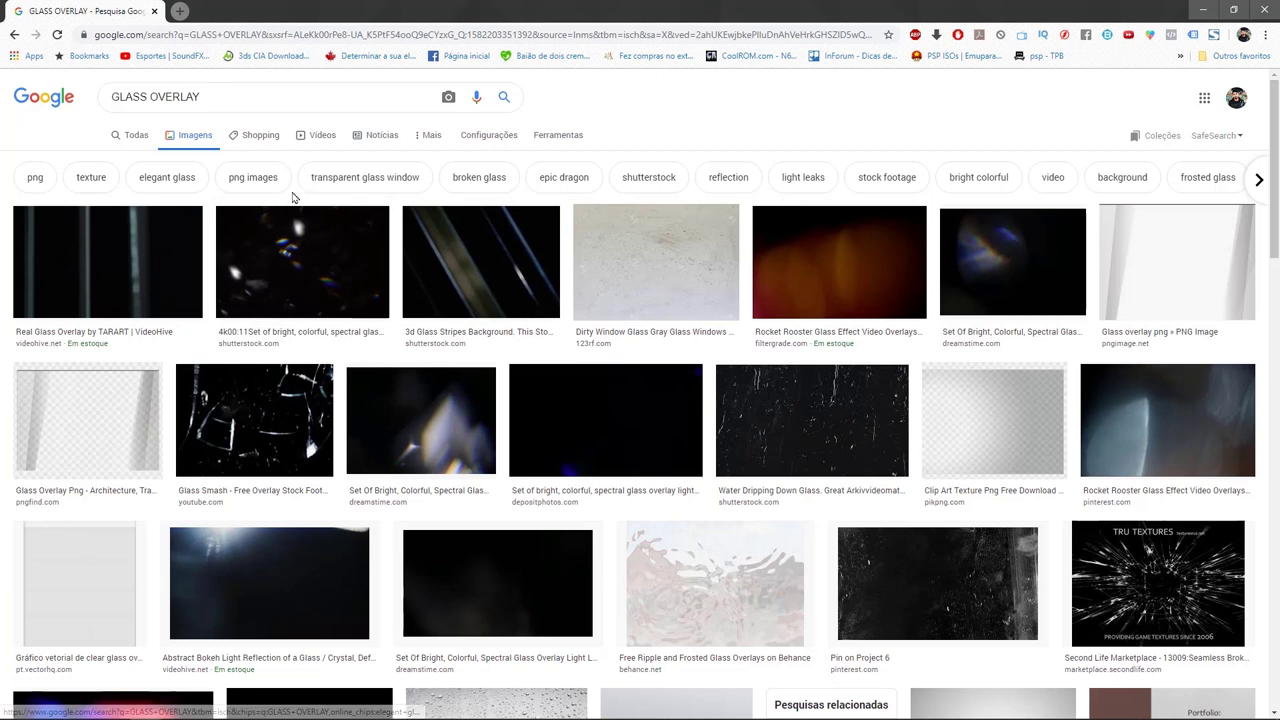
# Browse Google's glass overlay results, previewing the spectral and Rocket Rooster images, then pick Glass Overlay 124
pyautogui.moveTo(257, 300); pyautogui.dragTo(160, 118)
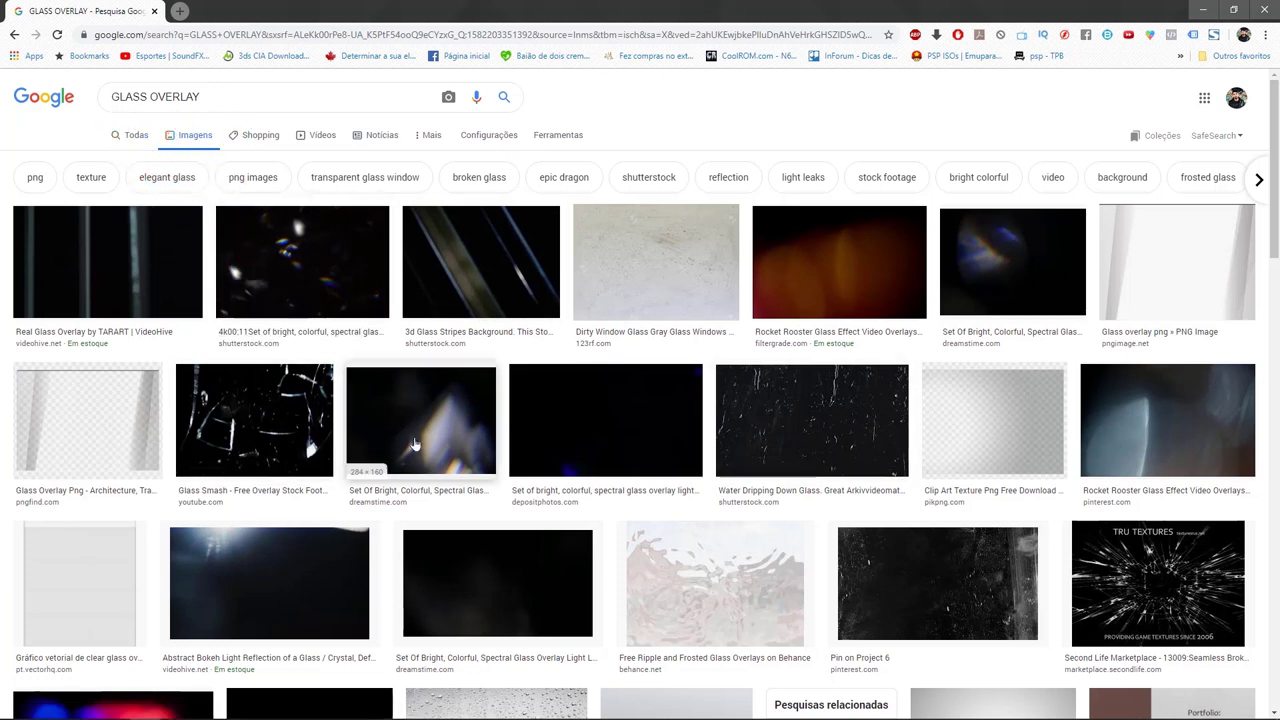
pyautogui.click(400, 415)
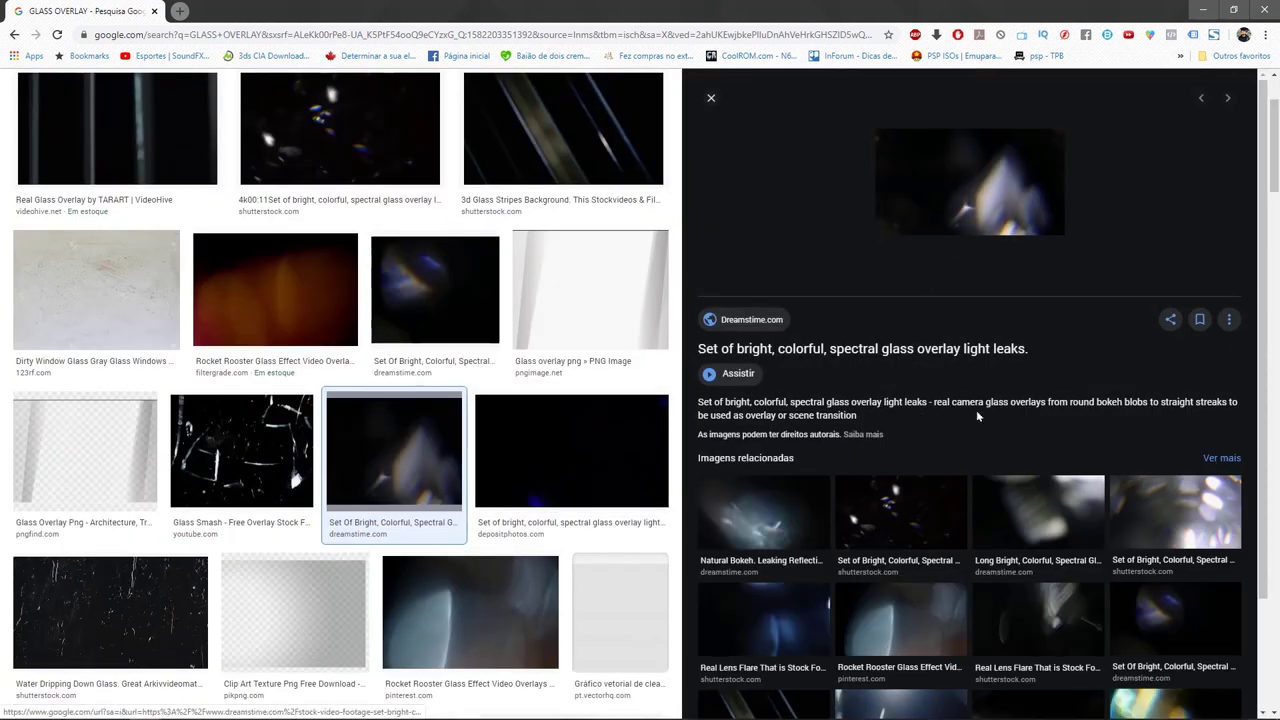
pyautogui.scroll(-2, 976, 410)
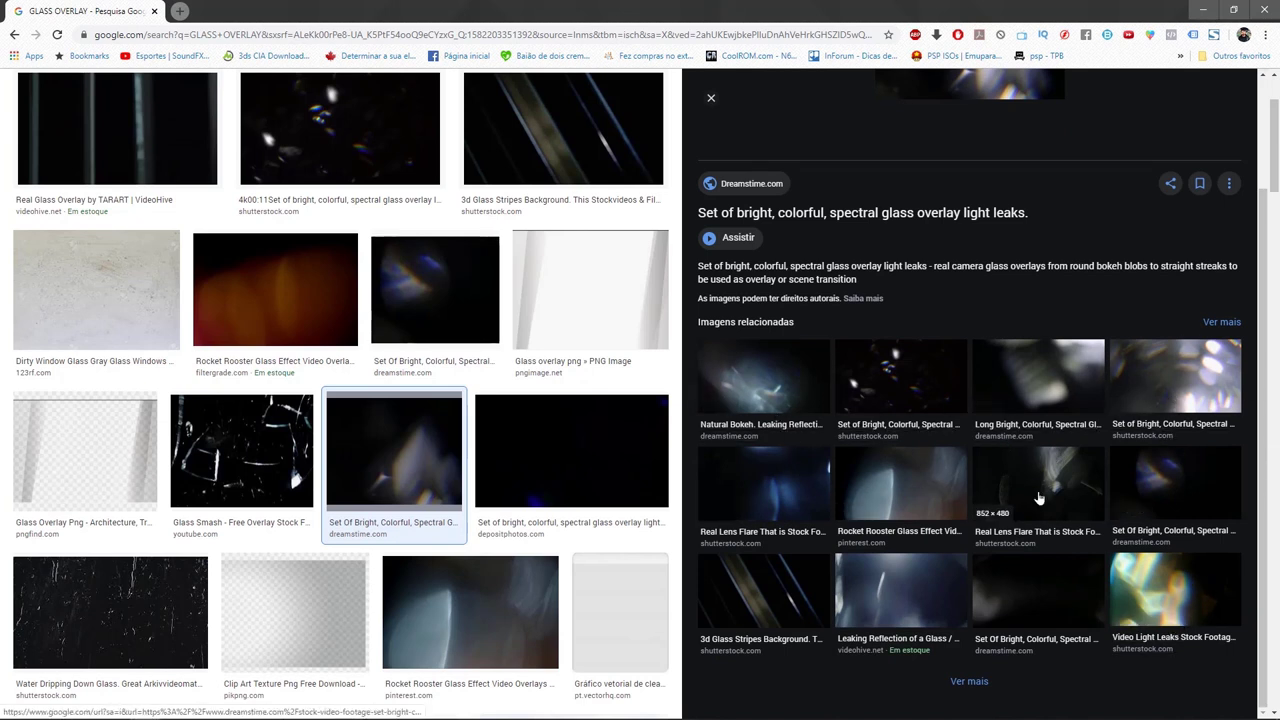
pyautogui.click(900, 488)
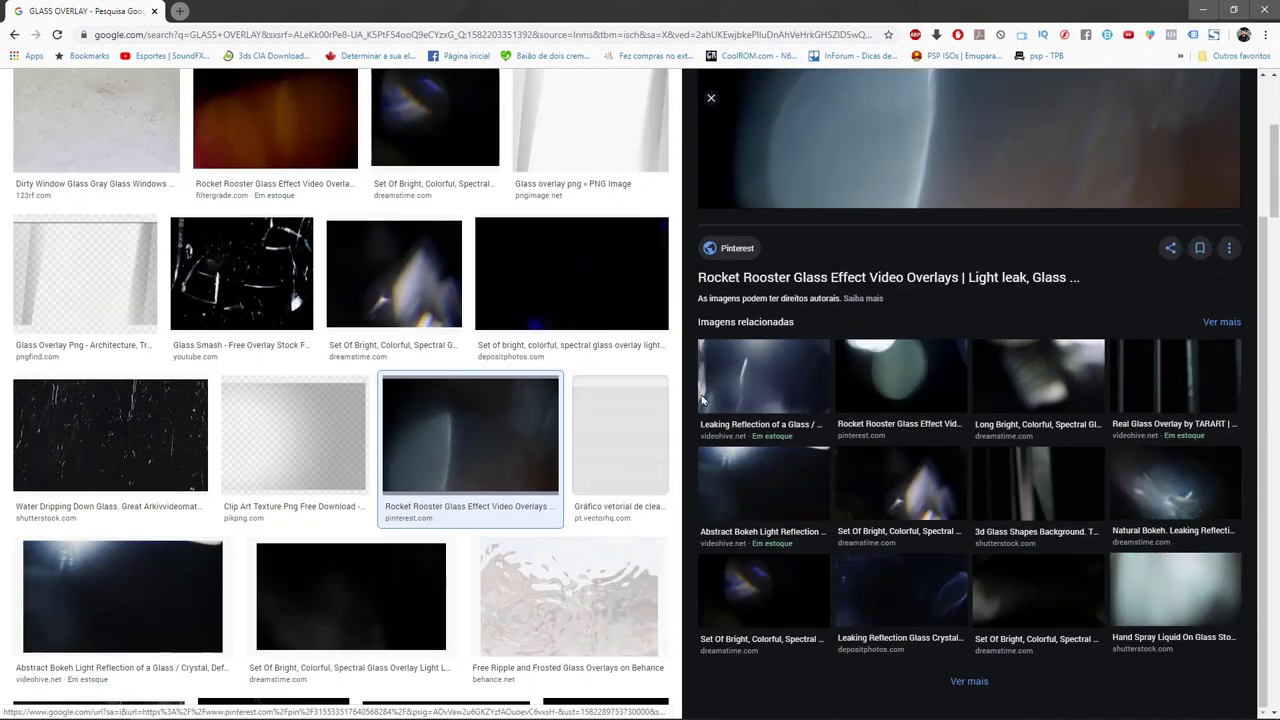
pyautogui.rightClick(476, 432)
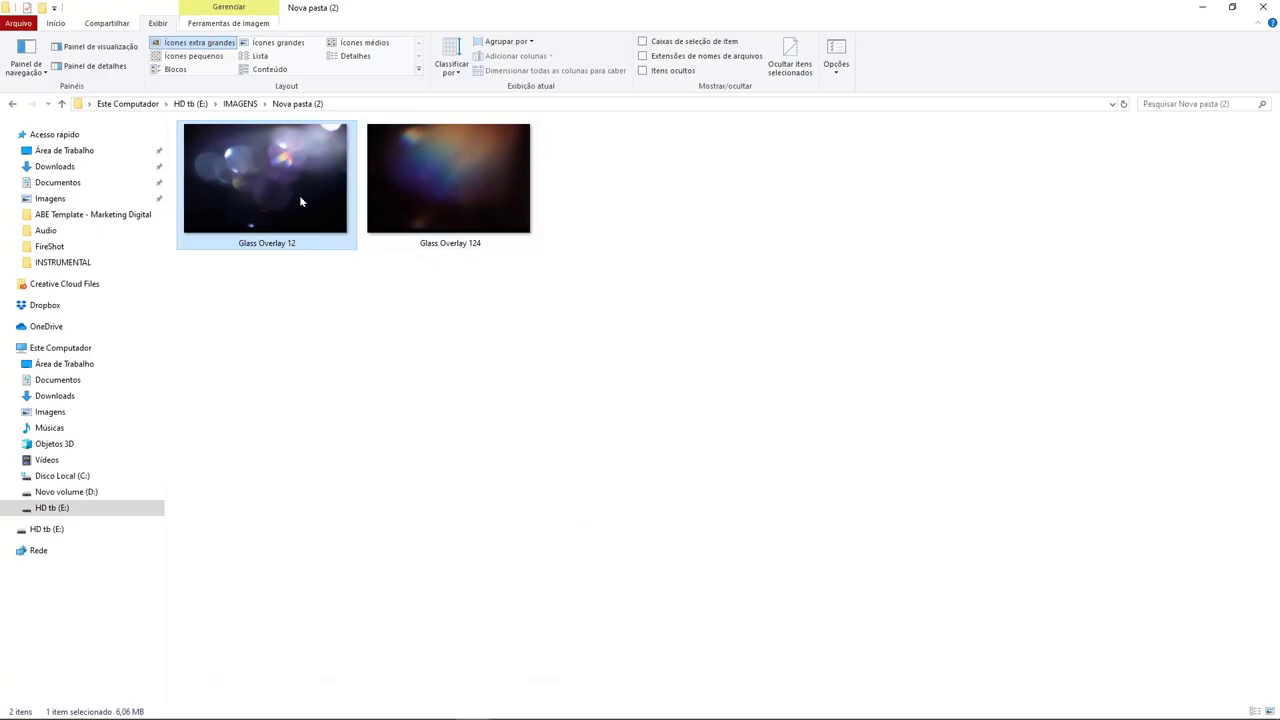
pyautogui.click(488, 180)
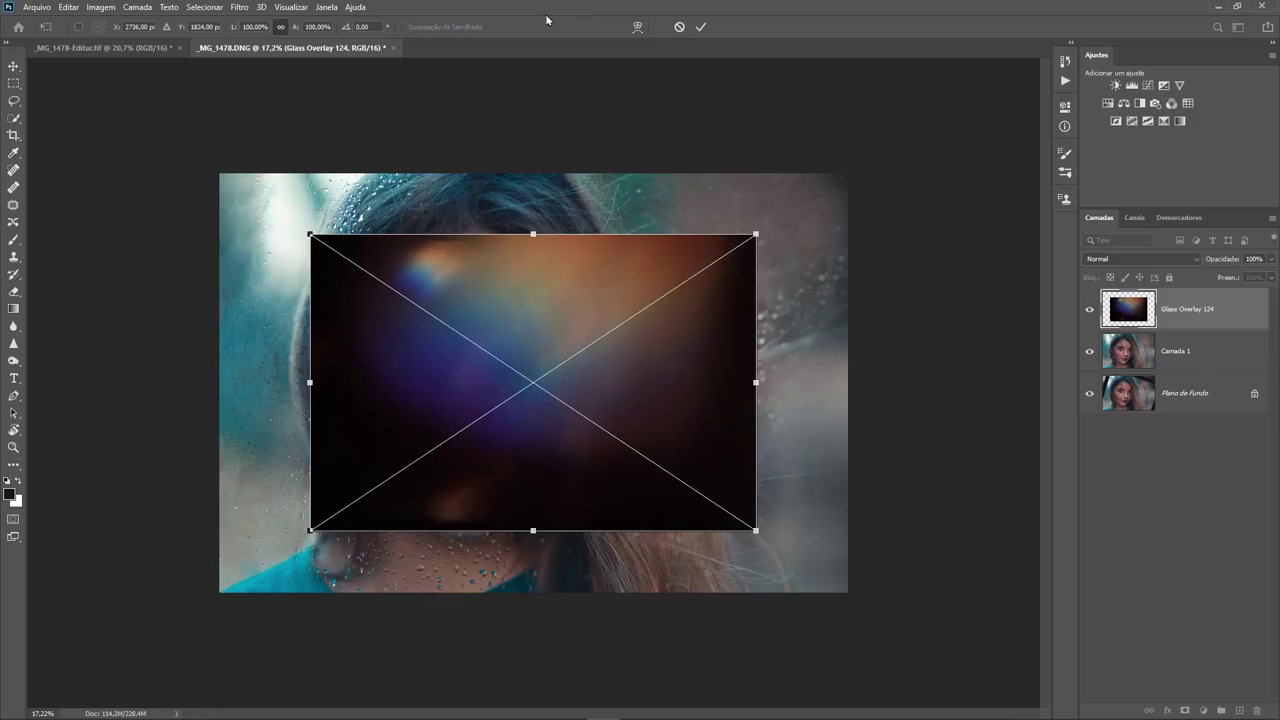
# Move Glass Overlay 124 to the lower right and flip it vertically
pyautogui.moveTo(603, 384); pyautogui.dragTo(693, 445)
pyautogui.rightClick(714, 442)
pyautogui.rightClick(777, 490)
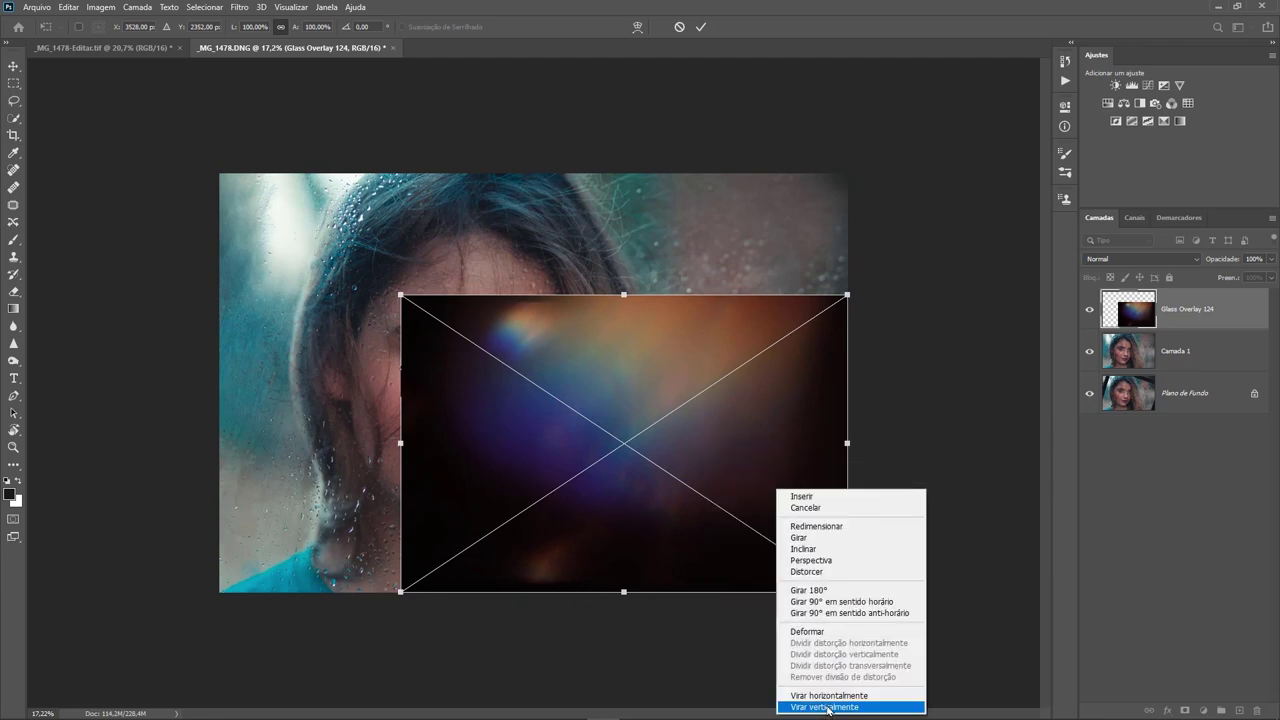
pyautogui.click(827, 707)
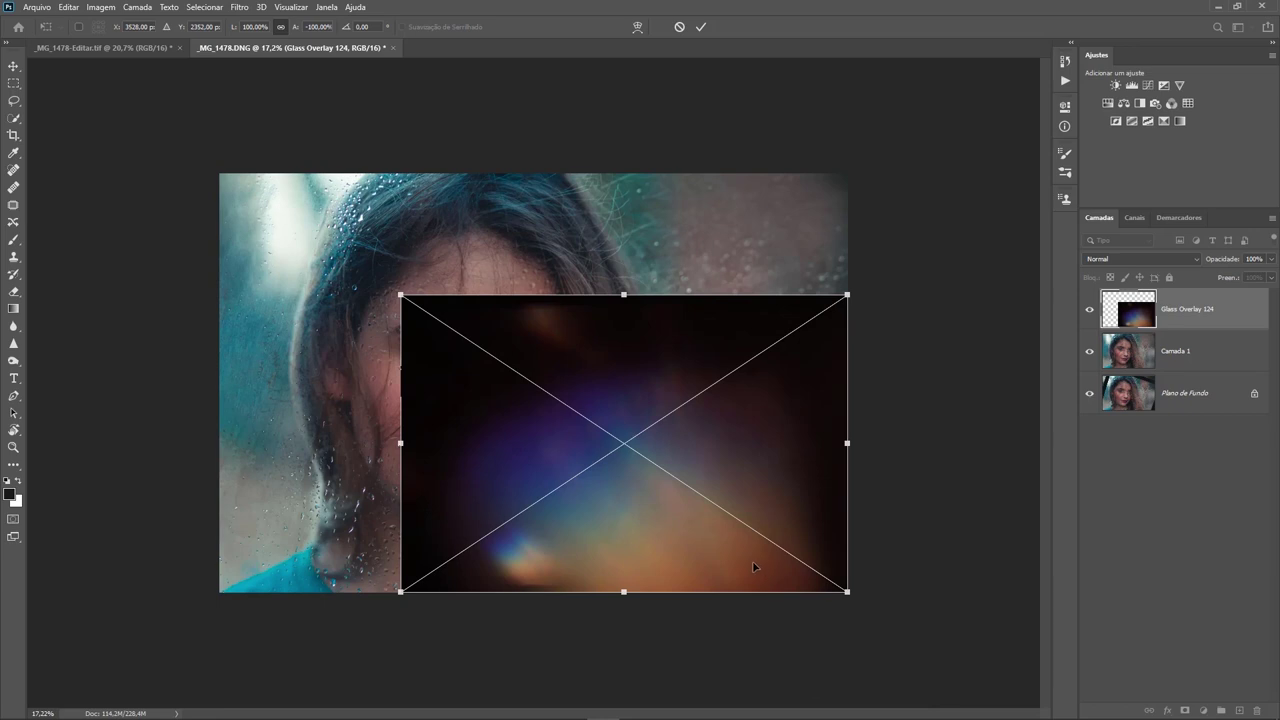
pyautogui.moveTo(753, 567); pyautogui.dragTo(760, 568)
pyautogui.press('Return')
pyautogui.press('b')
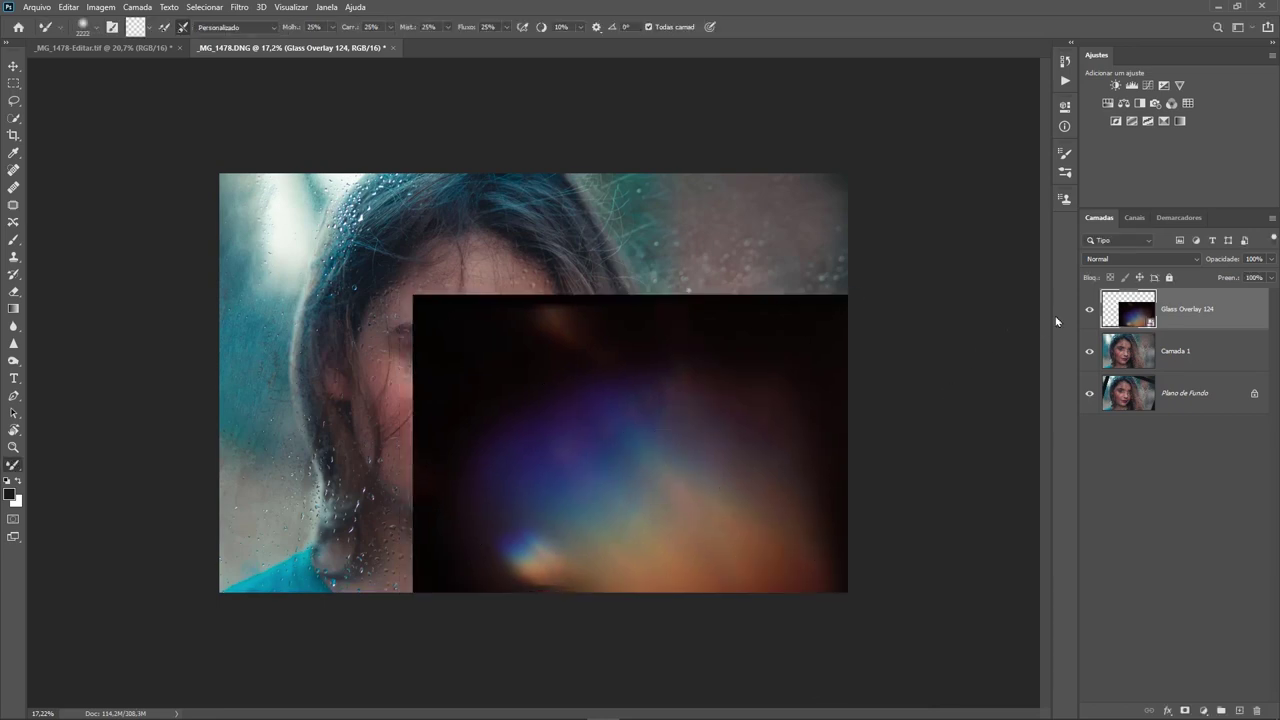
# Blend Glass Overlay 124 in Divisão mode and lower its opacity
pyautogui.click(1127, 258)
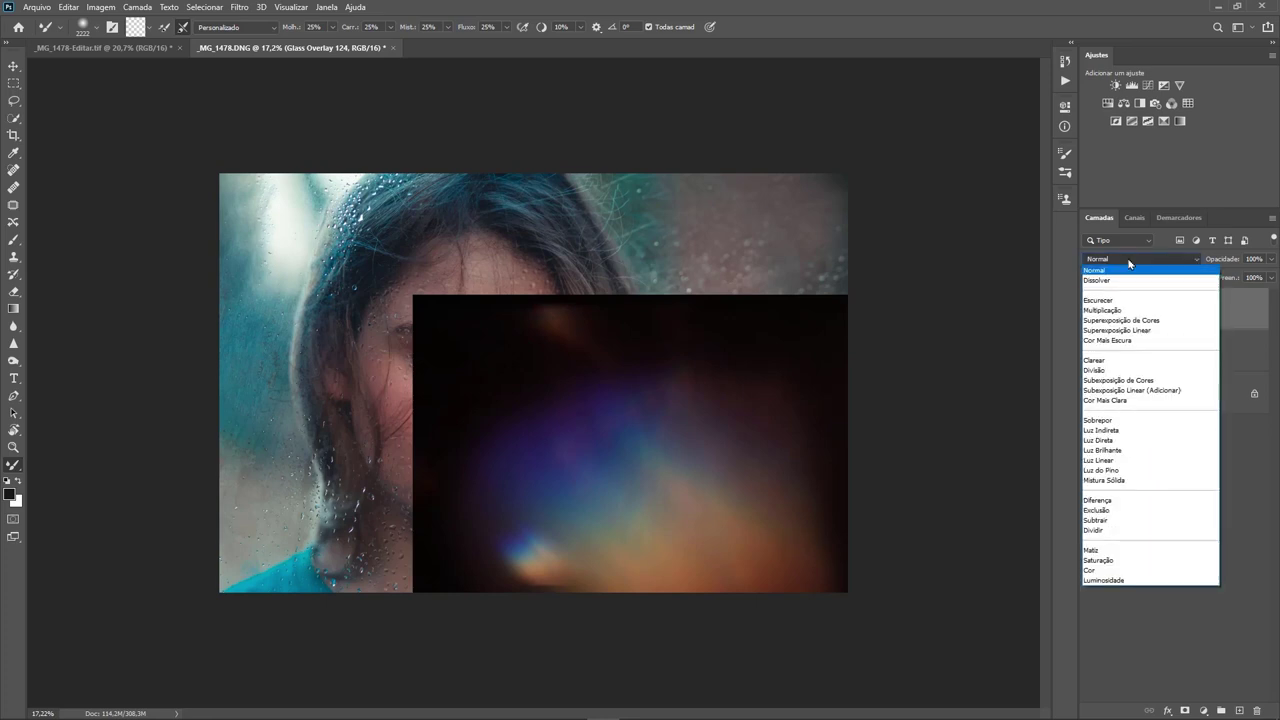
pyautogui.click(1100, 370)
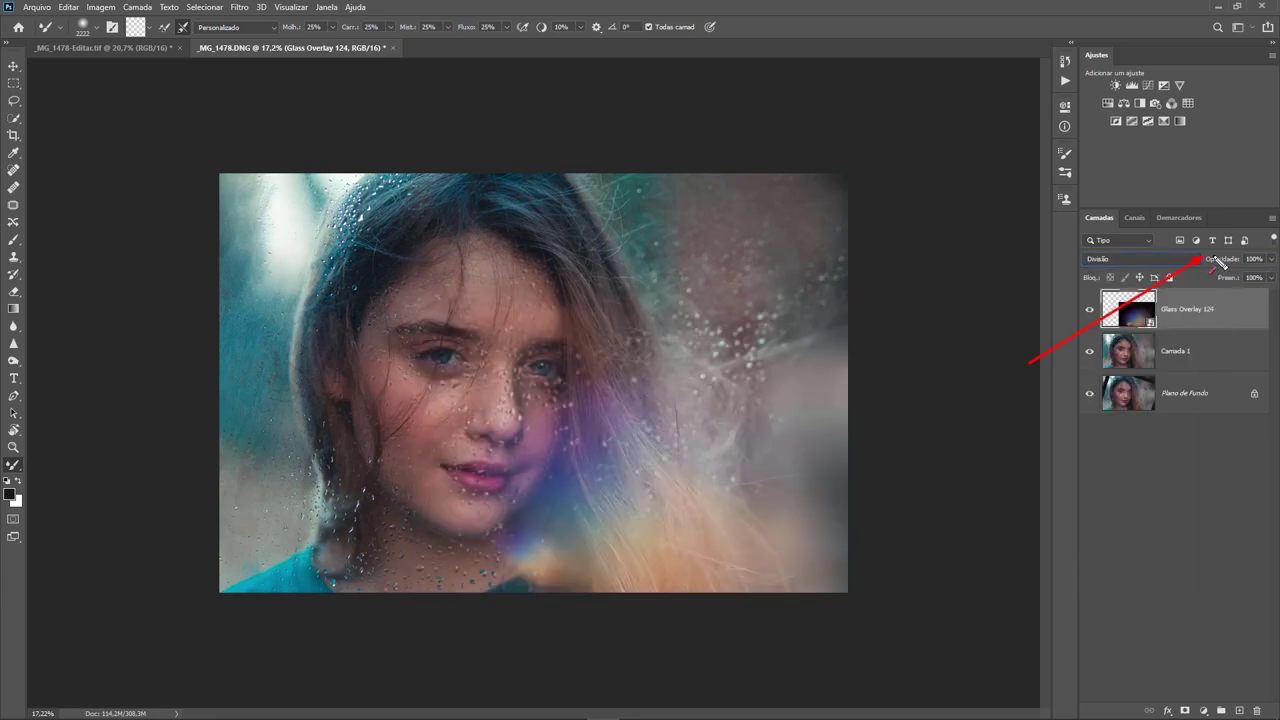
pyautogui.moveTo(1238, 272); pyautogui.dragTo(1226, 264)
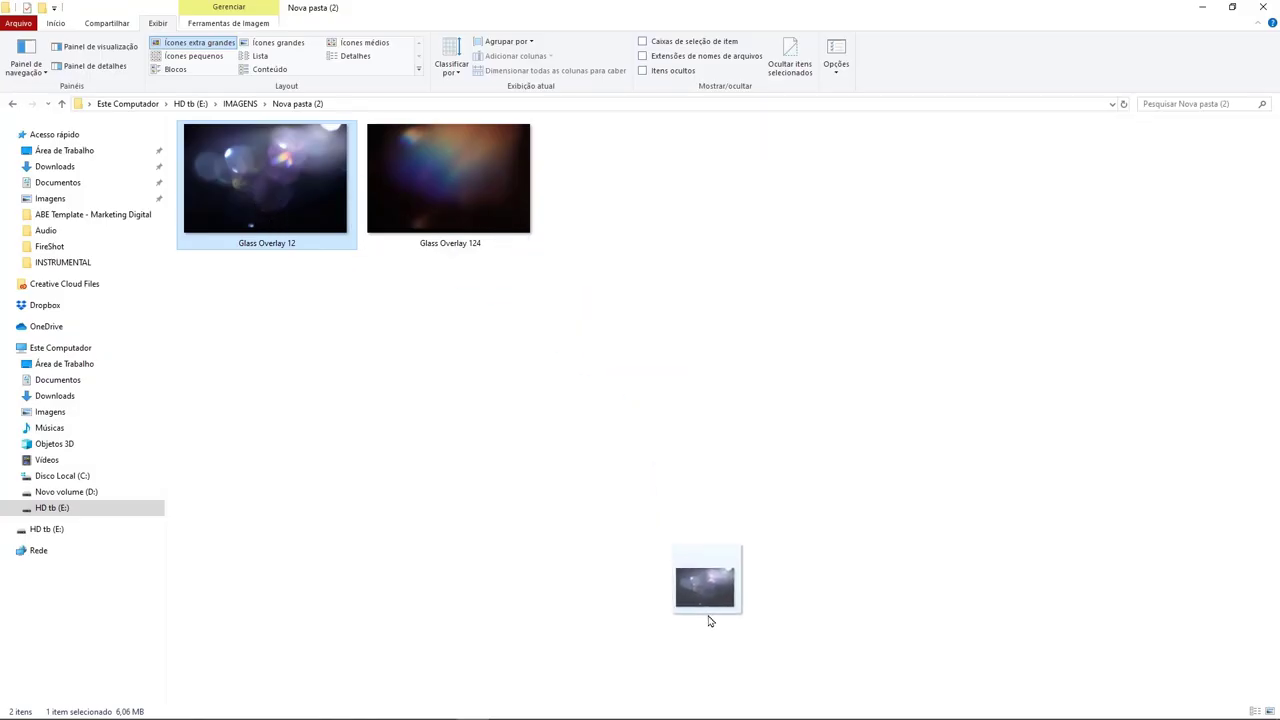
# Place Glass Overlay 12 into the portrait and mirror it horizontally
pyautogui.moveTo(281, 225); pyautogui.dragTo(715, 655)
pyautogui.rightClick(645, 360)
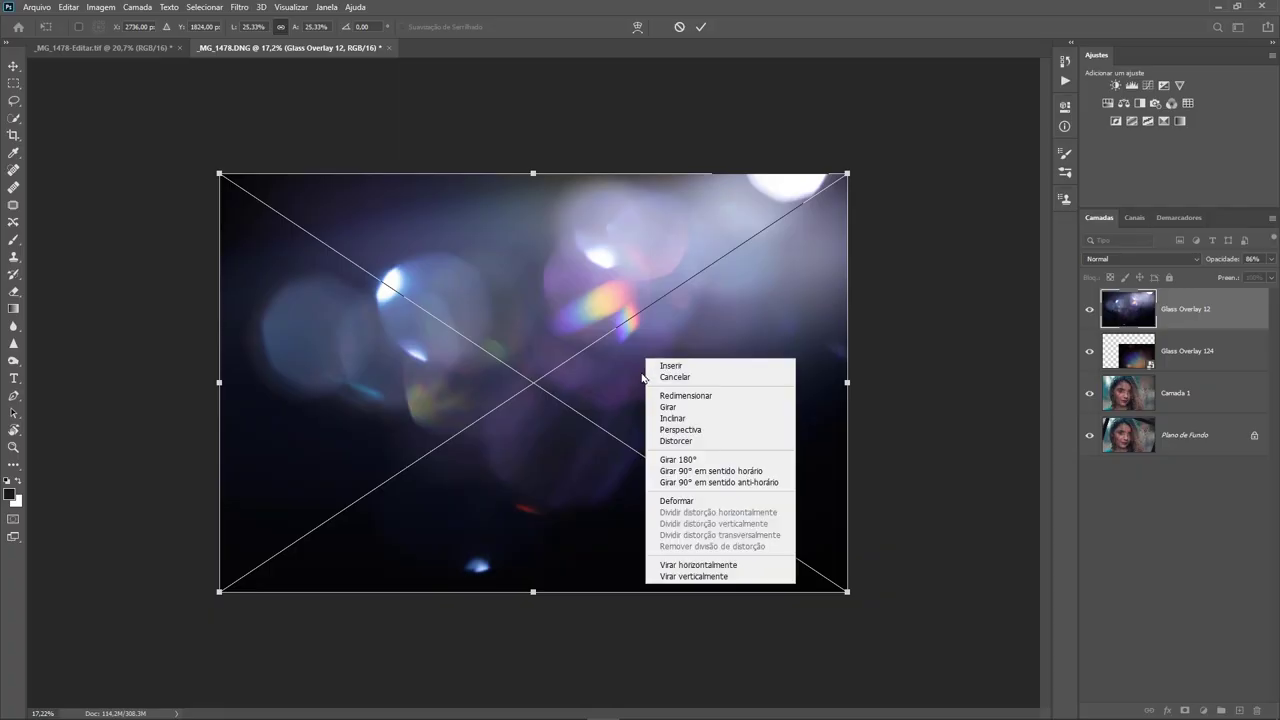
pyautogui.click(697, 569)
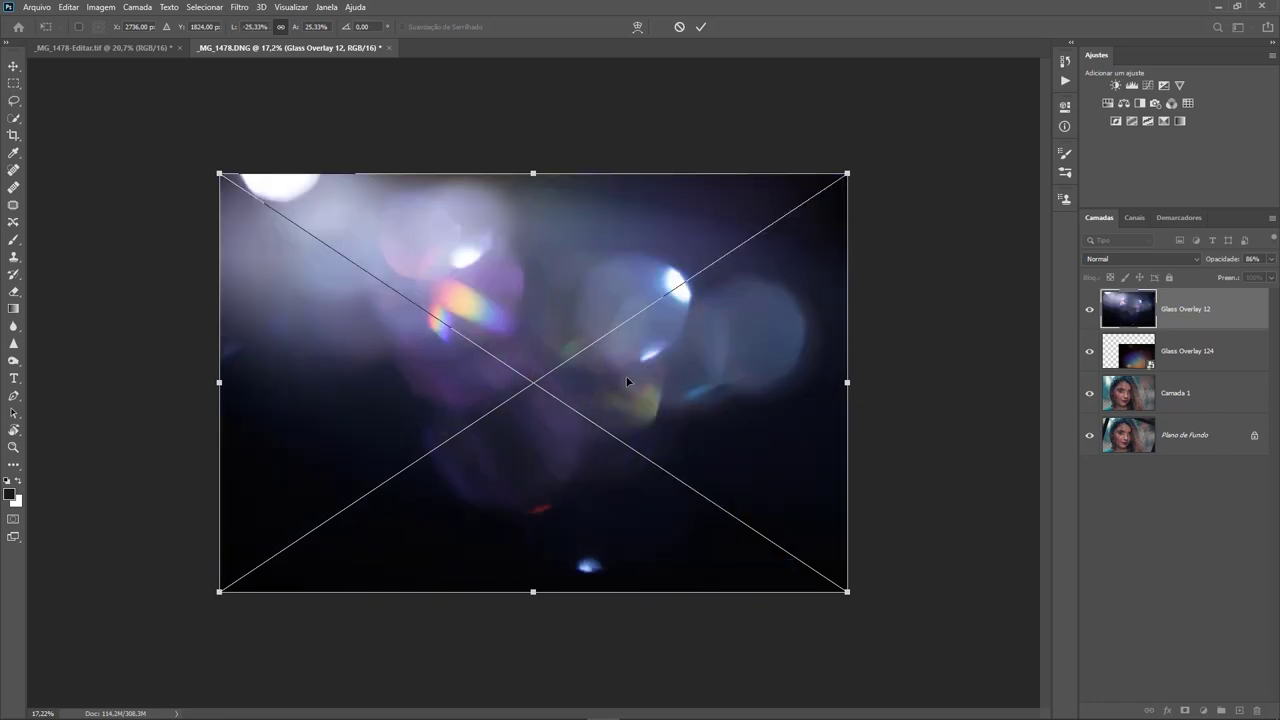
pyautogui.press('Return')
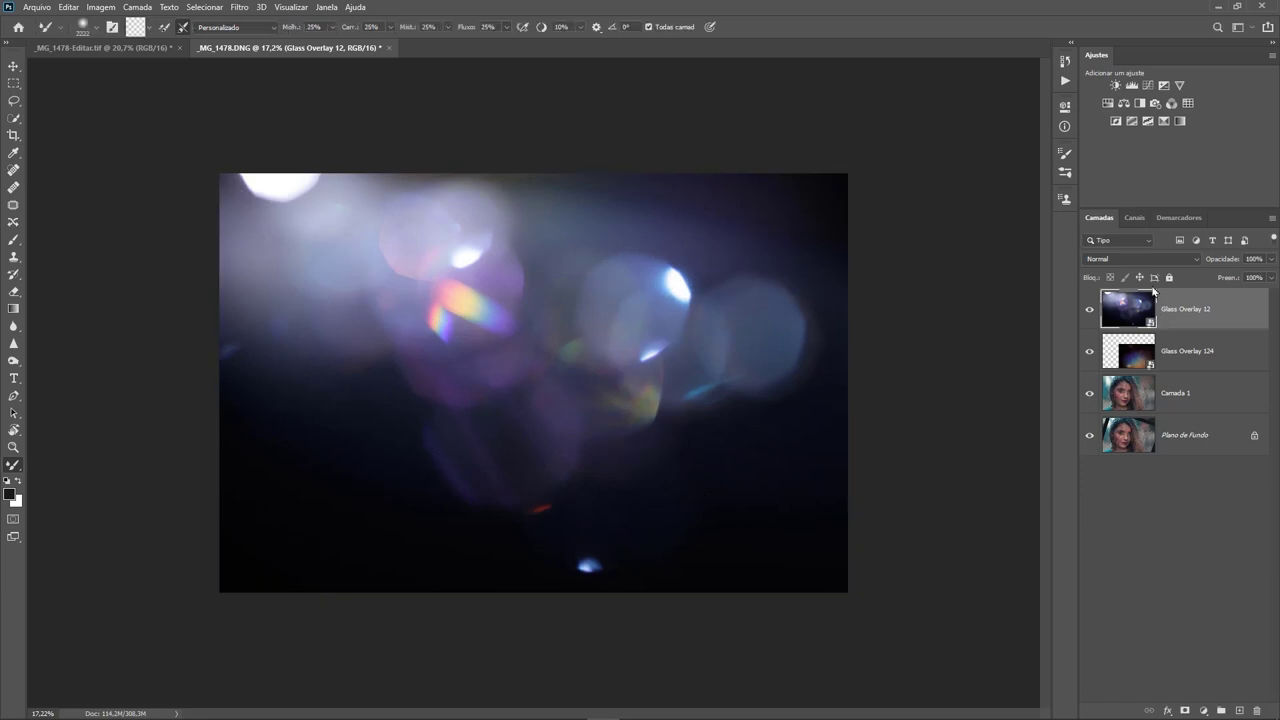
# Set Glass Overlay 12 to Divisão blend mode and add a white layer mask
pyautogui.click(1152, 259)
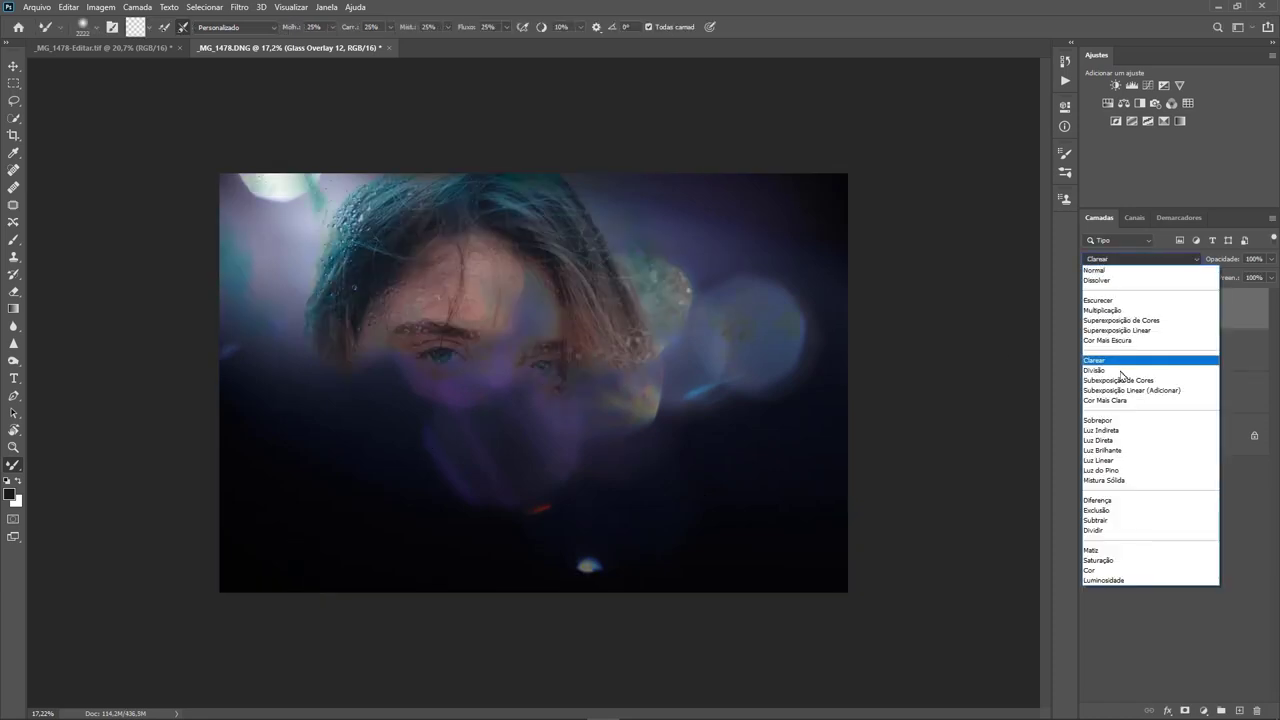
pyautogui.click(1123, 370)
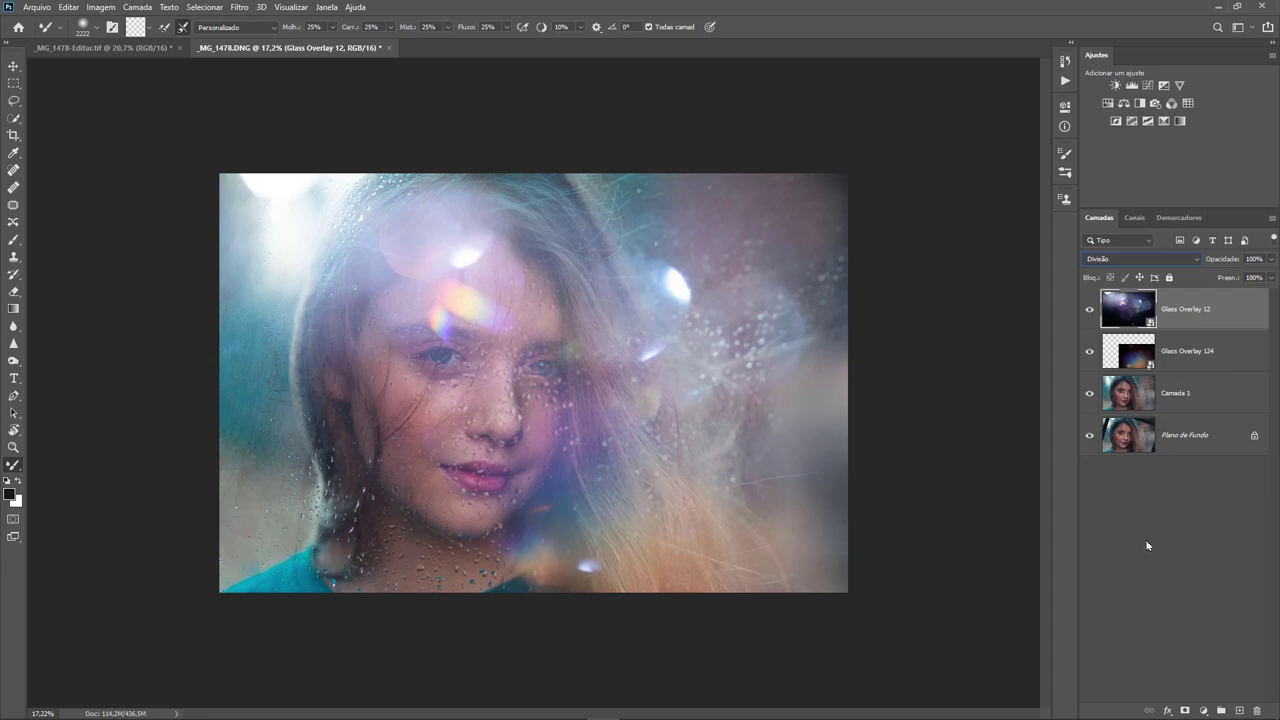
pyautogui.moveTo(1024, 467); pyautogui.dragTo(1182, 694)
pyautogui.click(1184, 710)
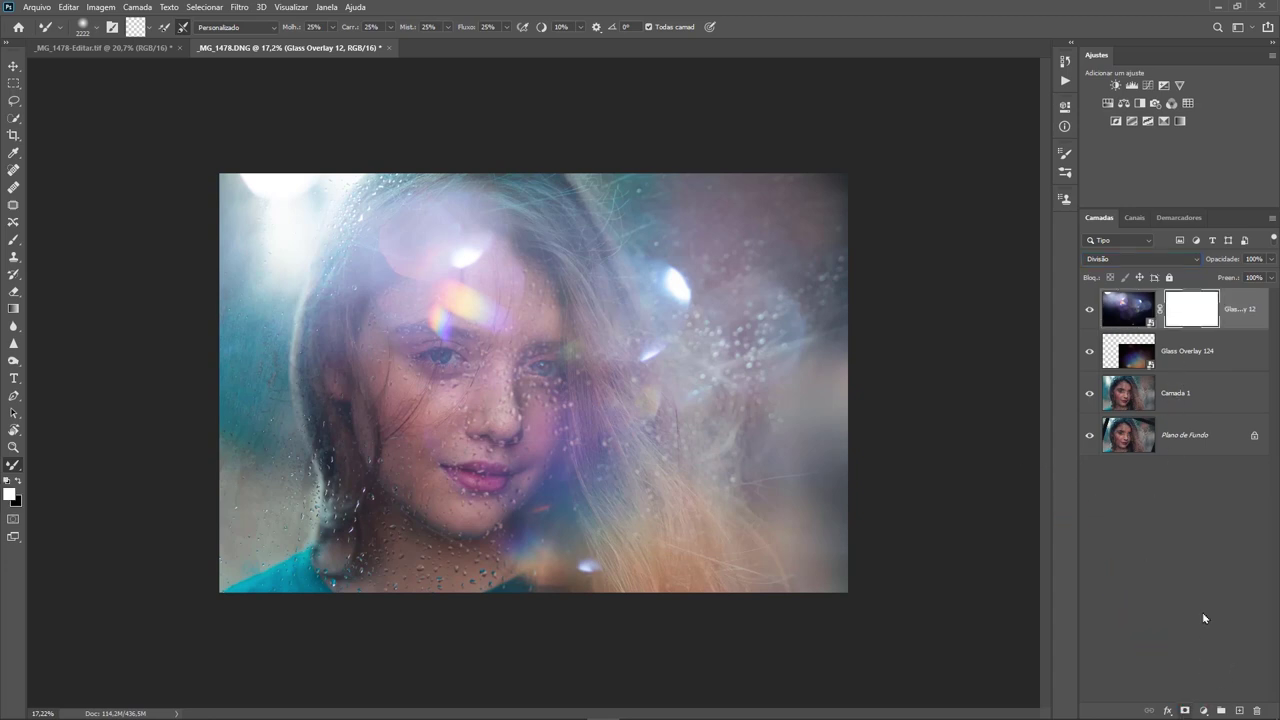
# Paint black with a large soft brush on Glass Overlay 12's mask over the face
pyautogui.click(13, 240)
pyautogui.moveTo(490, 358); pyautogui.dragTo(578, 372)
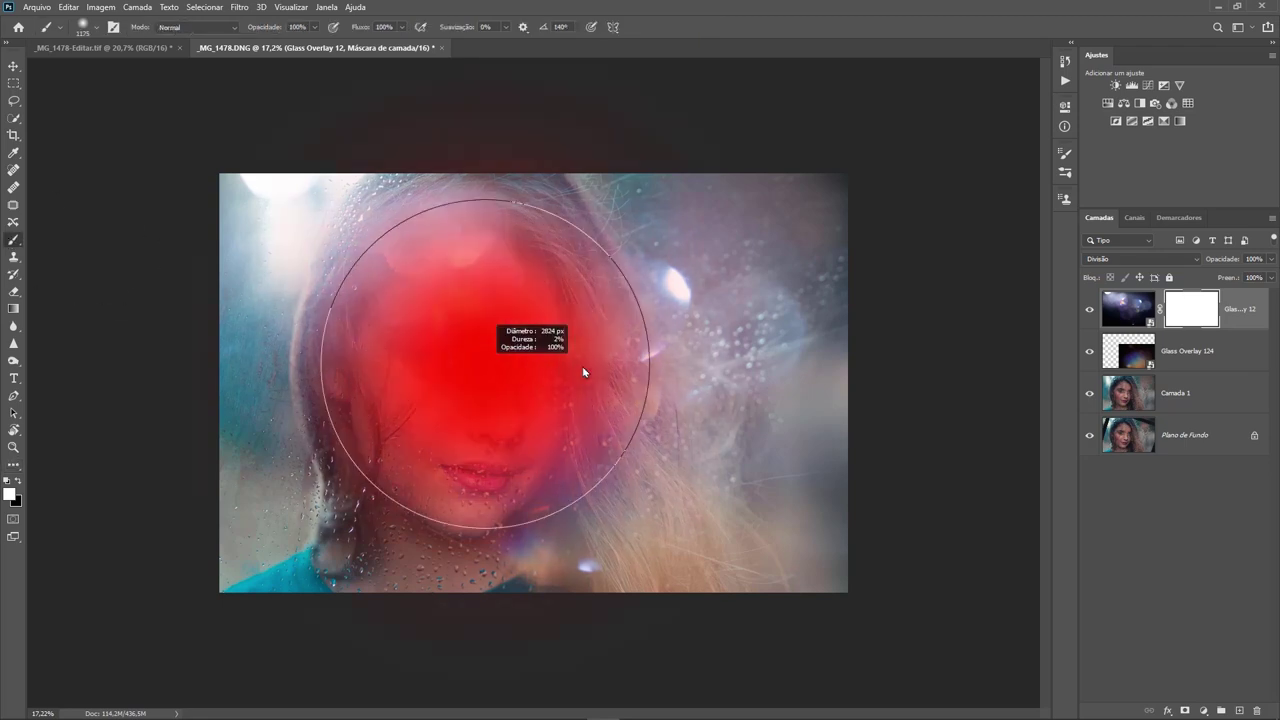
pyautogui.moveTo(484, 340); pyautogui.dragTo(543, 323)
pyautogui.press('x')
pyautogui.click(480, 345)
pyautogui.moveTo(516, 426); pyautogui.dragTo(457, 471)
pyautogui.click(457, 314)
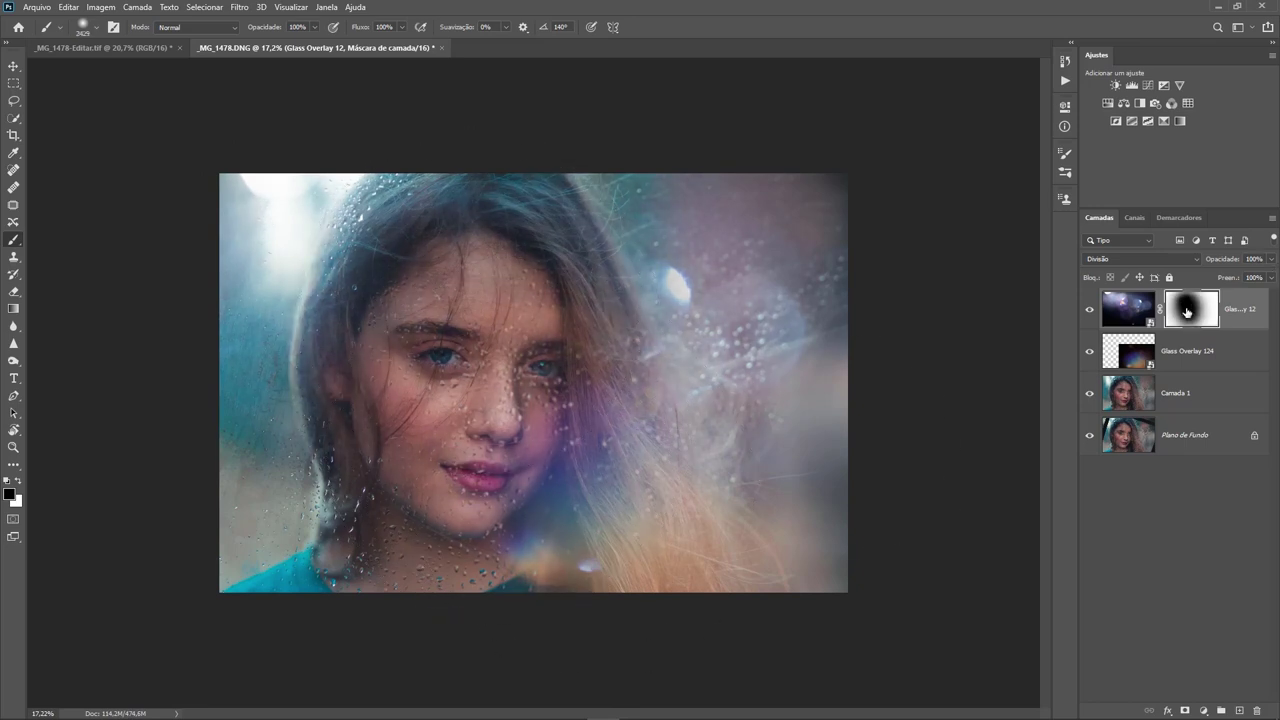
# Lower Glass Overlay 12's opacity to 88% and mask it off the hair beside the face
pyautogui.moveTo(1235, 262); pyautogui.dragTo(1227, 263)
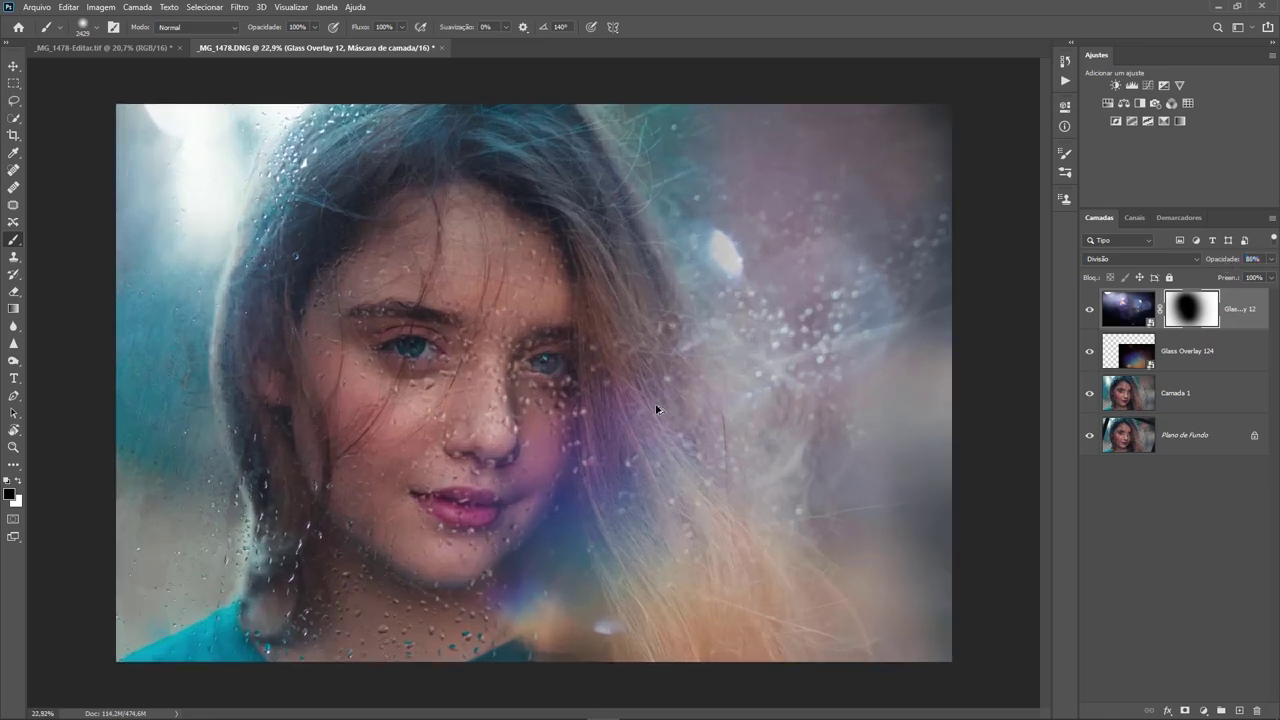
pyautogui.scroll(2, 530, 381)
pyautogui.moveTo(400, 251); pyautogui.dragTo(420, 205)
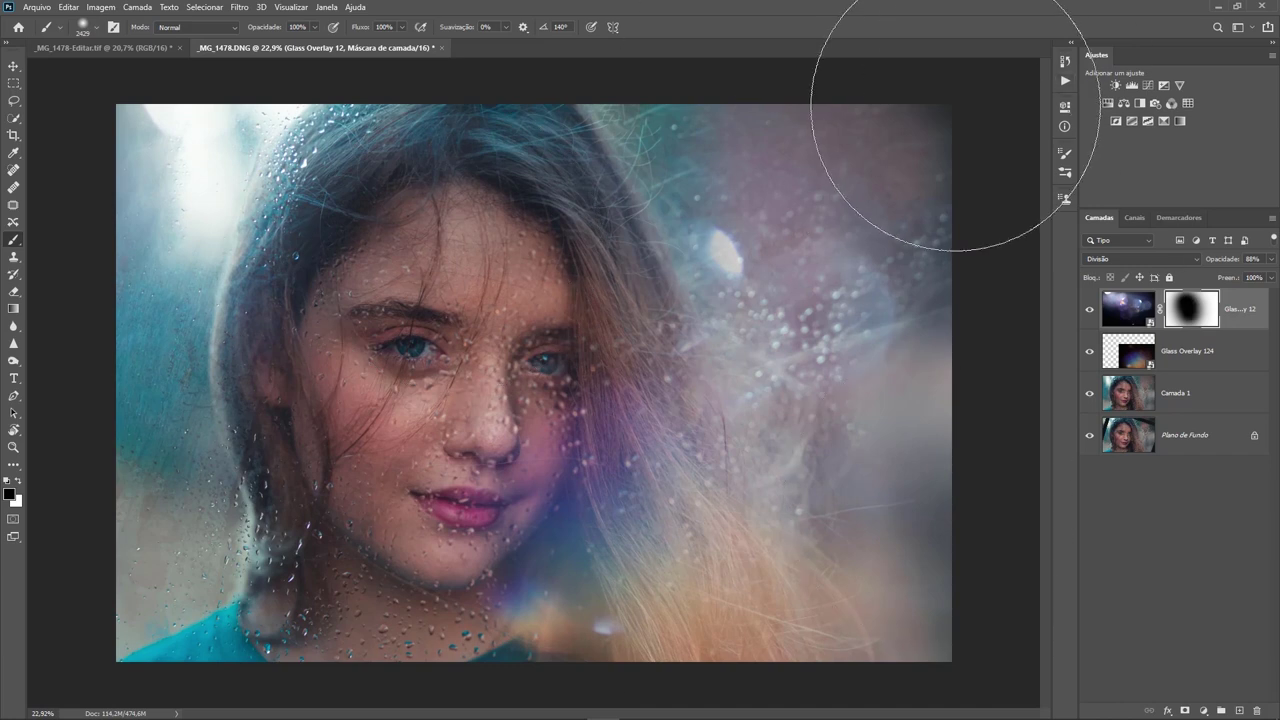
pyautogui.click(1147, 86)
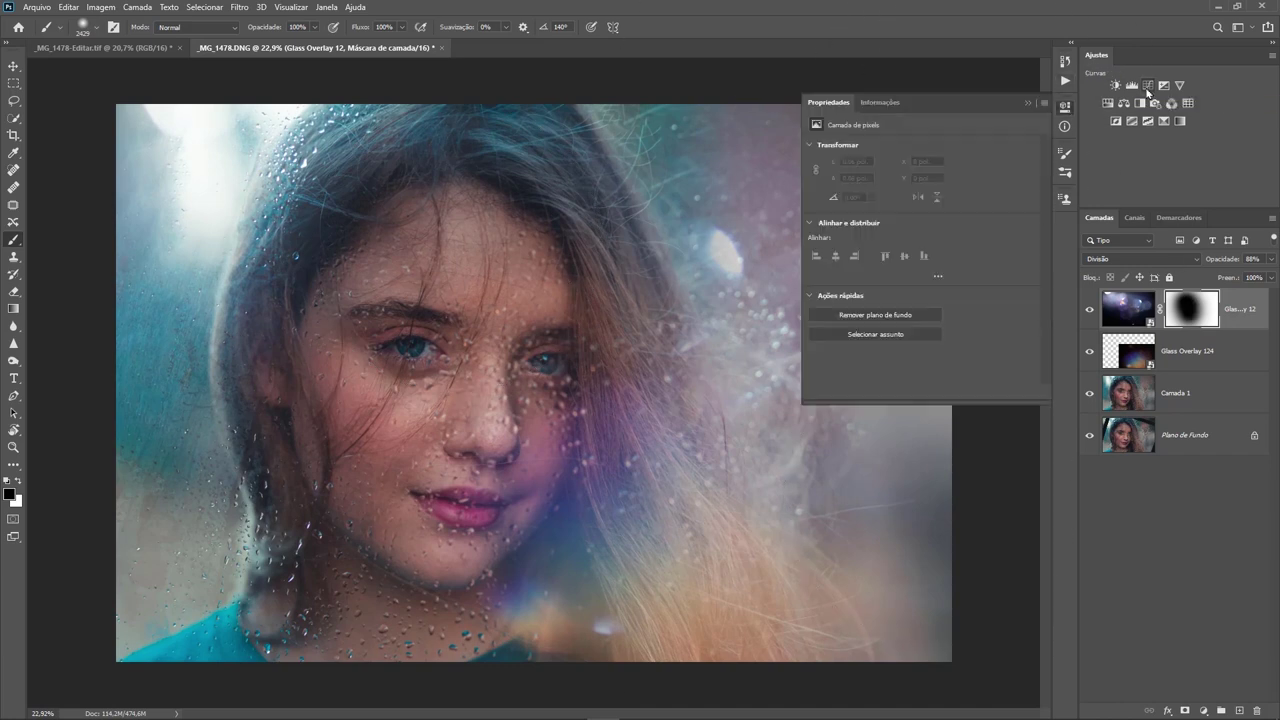
# In Curves, lower blue highlights and lift blue shadows, then raise an RGB midtone point
pyautogui.click(886, 165)
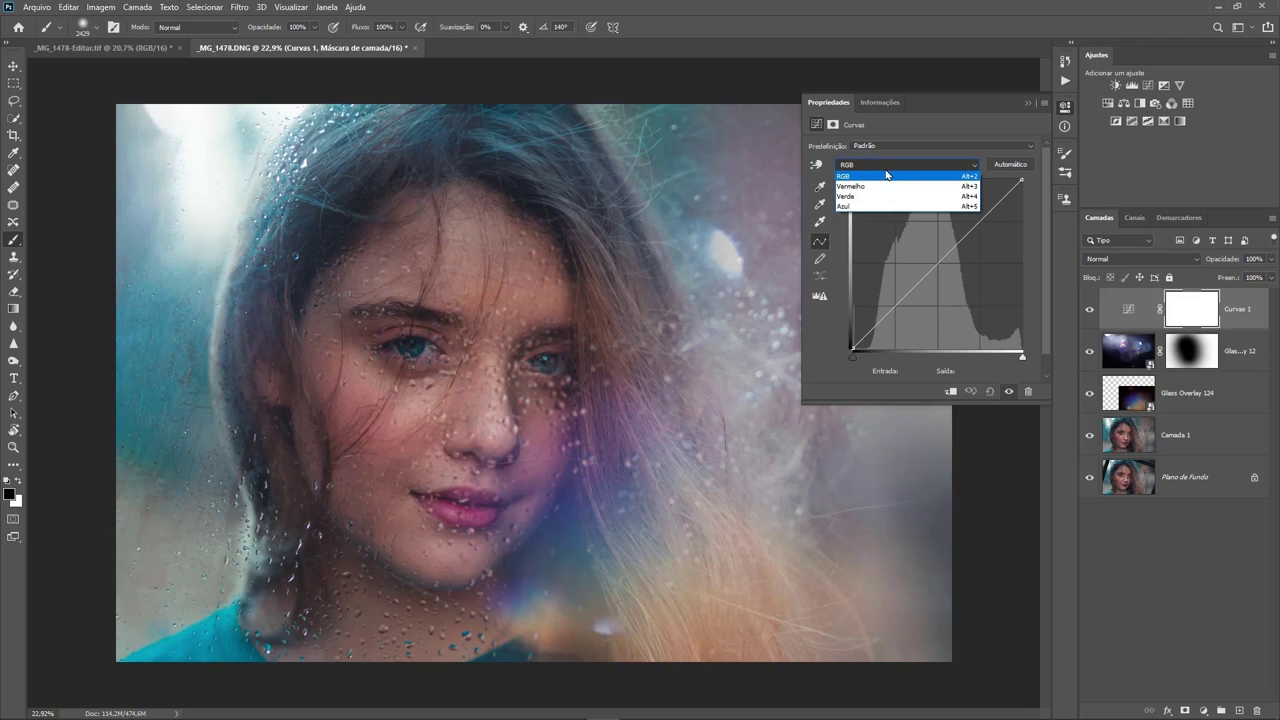
pyautogui.click(866, 208)
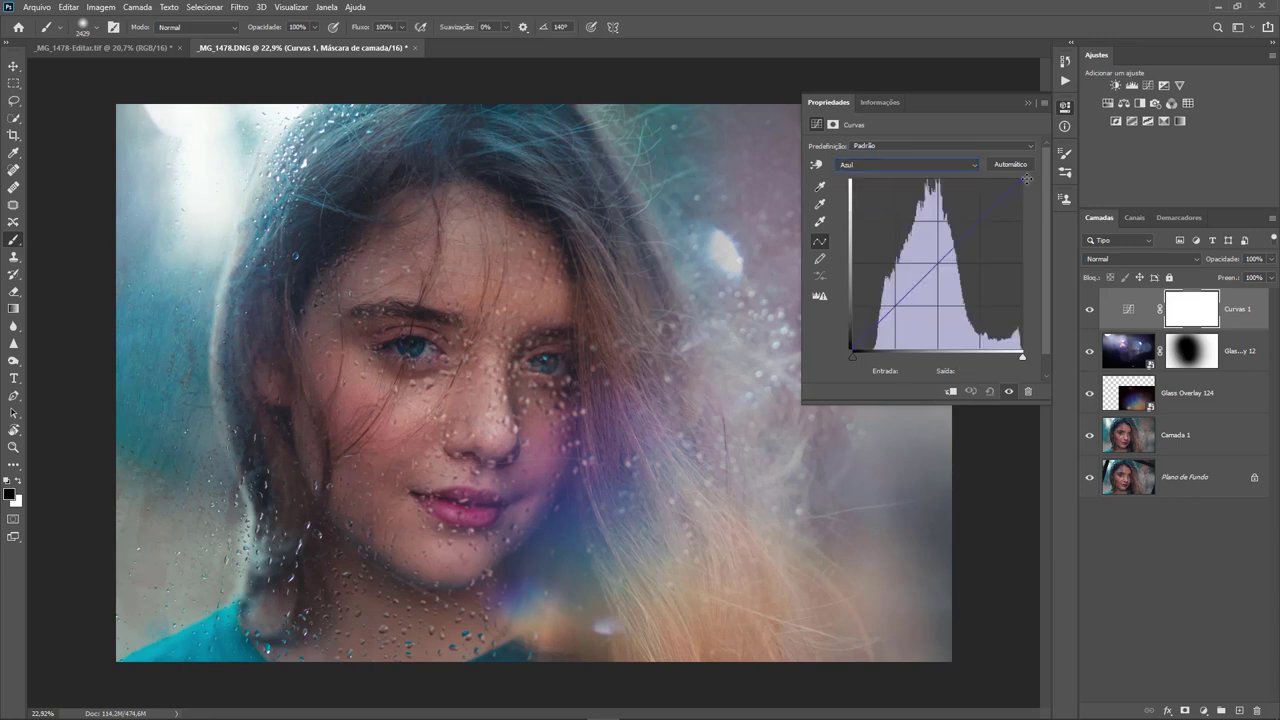
pyautogui.moveTo(1021, 183); pyautogui.dragTo(1026, 188)
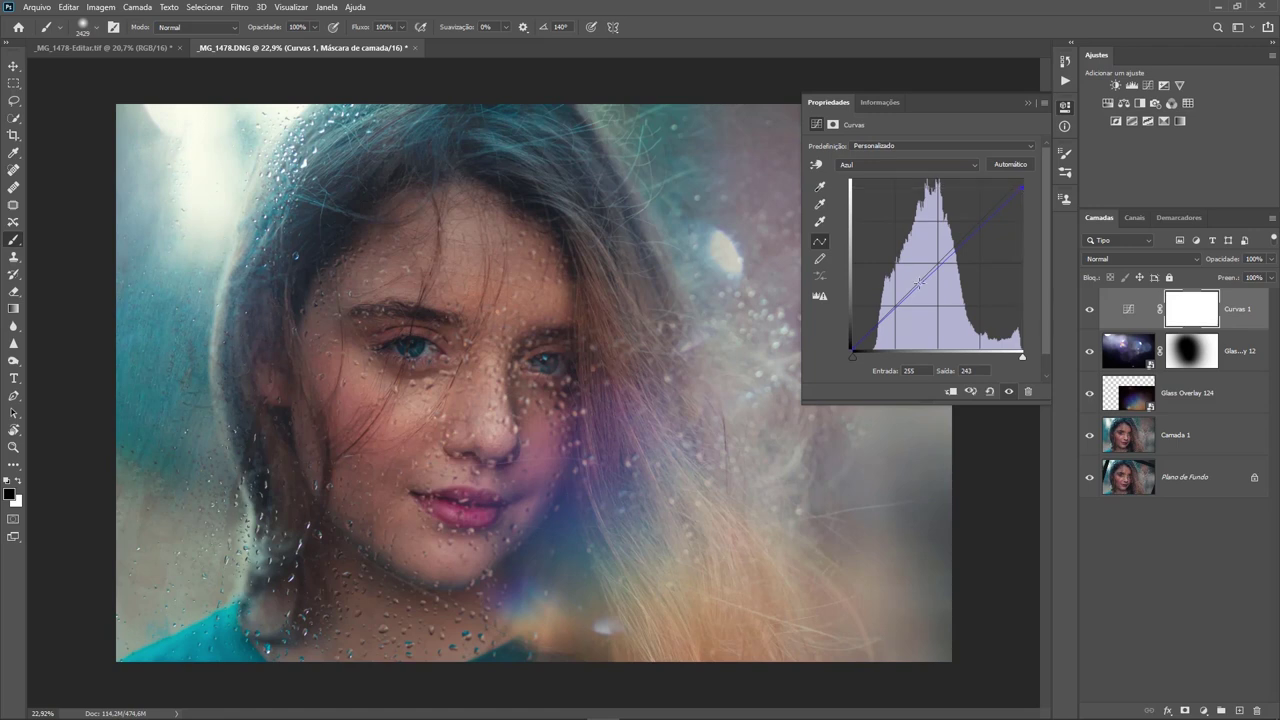
pyautogui.moveTo(854, 344); pyautogui.dragTo(846, 338)
pyautogui.click(880, 165)
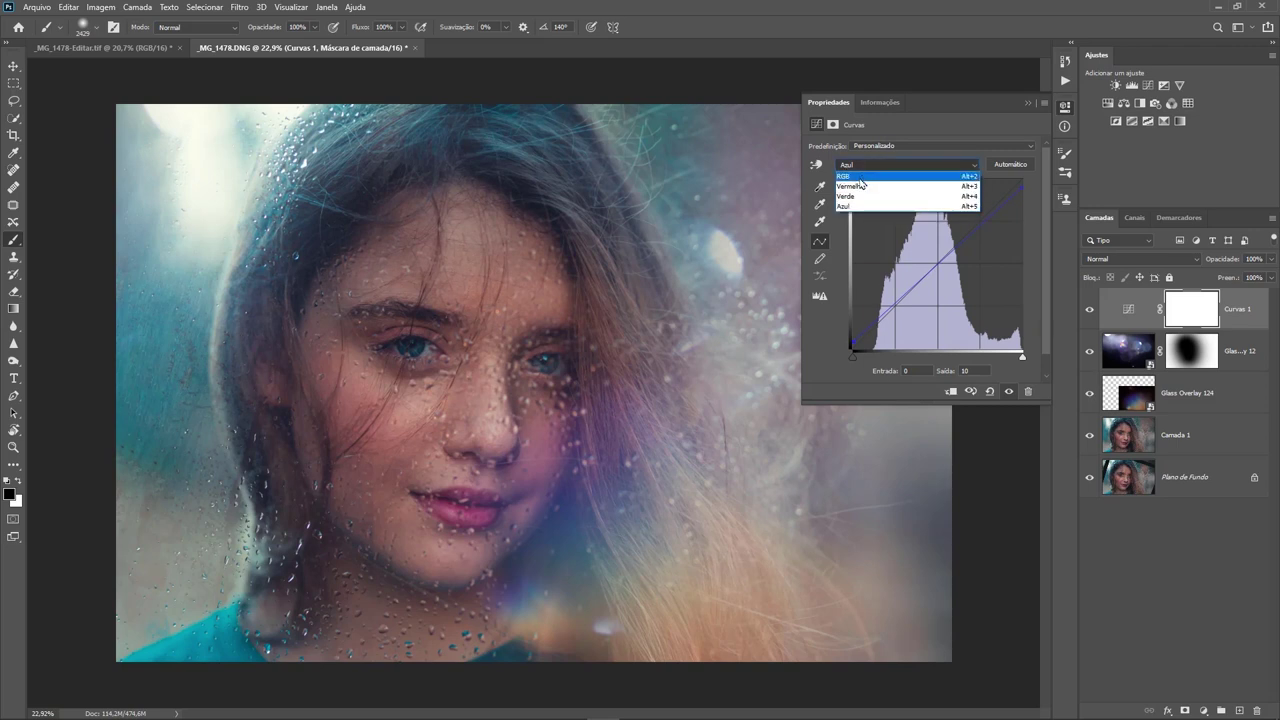
pyautogui.click(858, 176)
pyautogui.moveTo(927, 272); pyautogui.dragTo(926, 265)
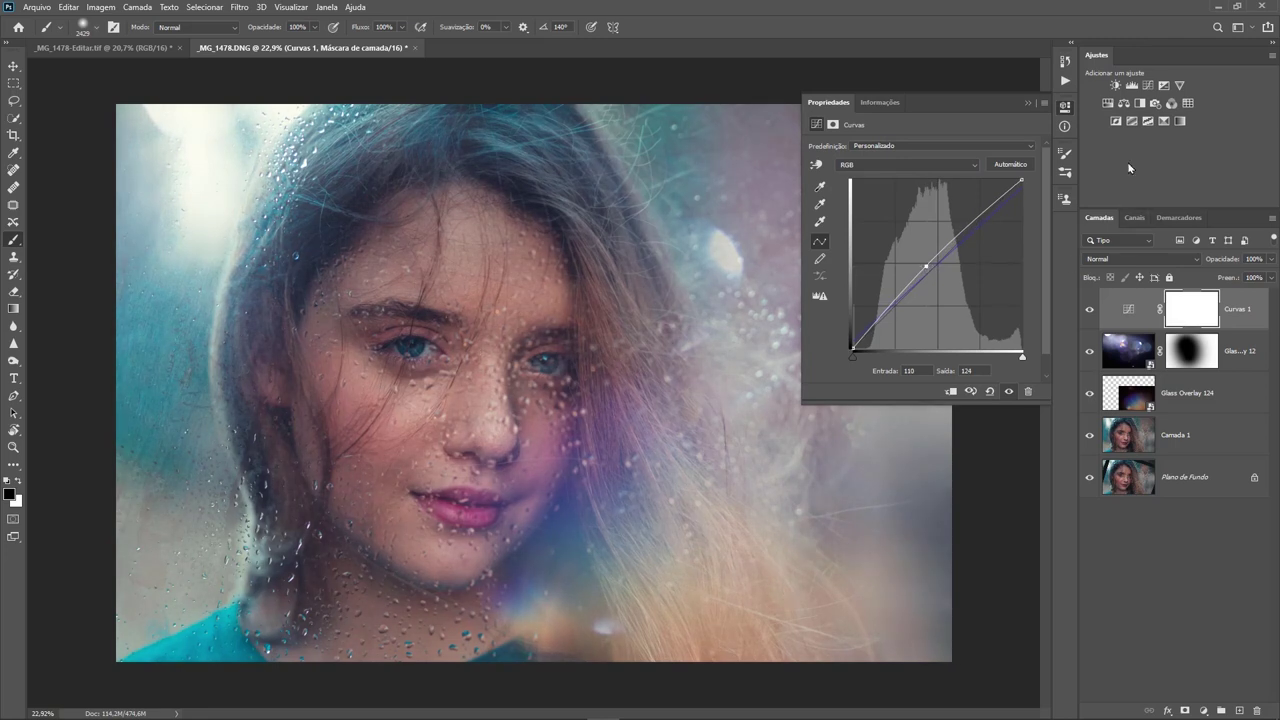
pyautogui.click(1027, 102)
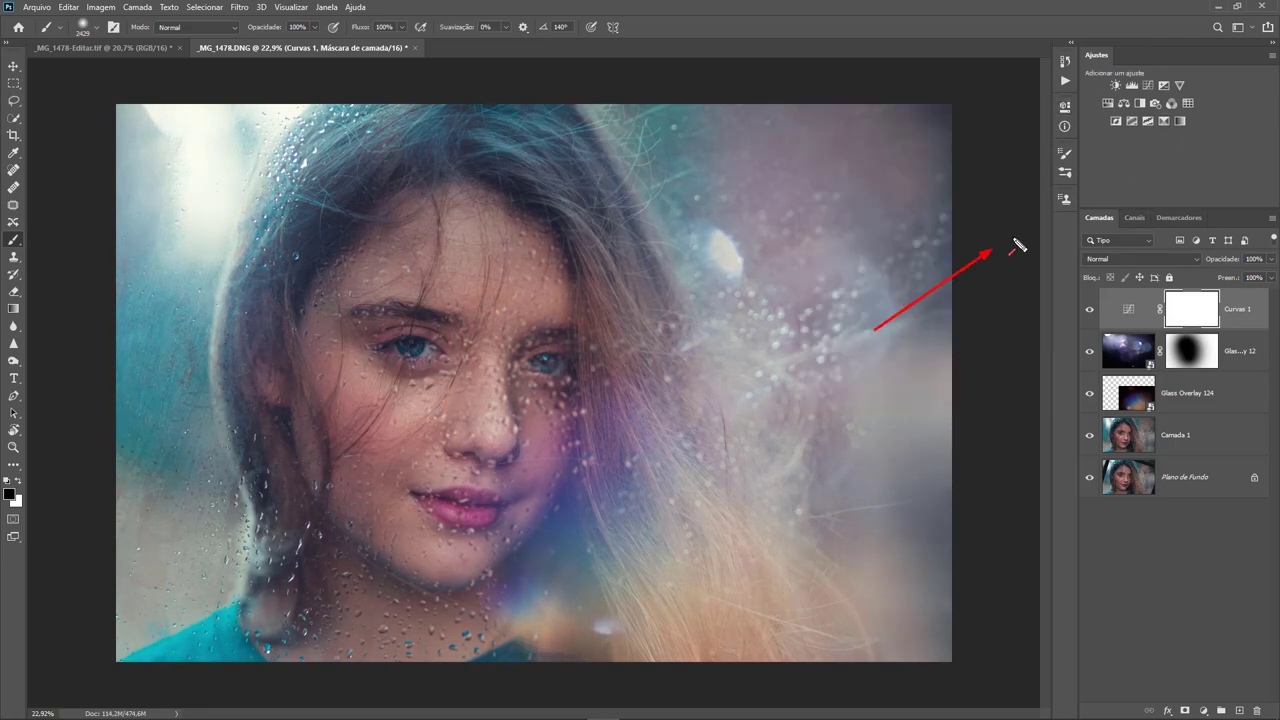
# Add a Color Lookup adjustment layer using the 2Strip.look 3DLUT
pyautogui.click(1181, 121)
pyautogui.click(960, 148)
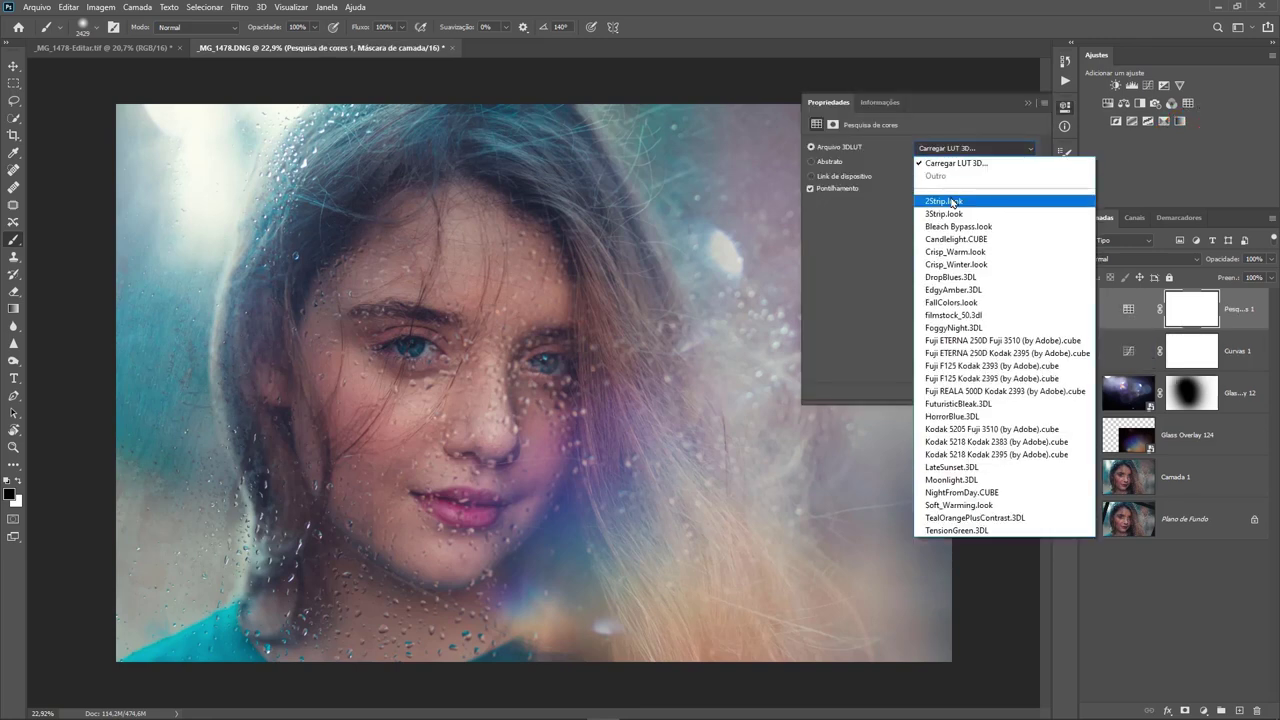
pyautogui.click(952, 203)
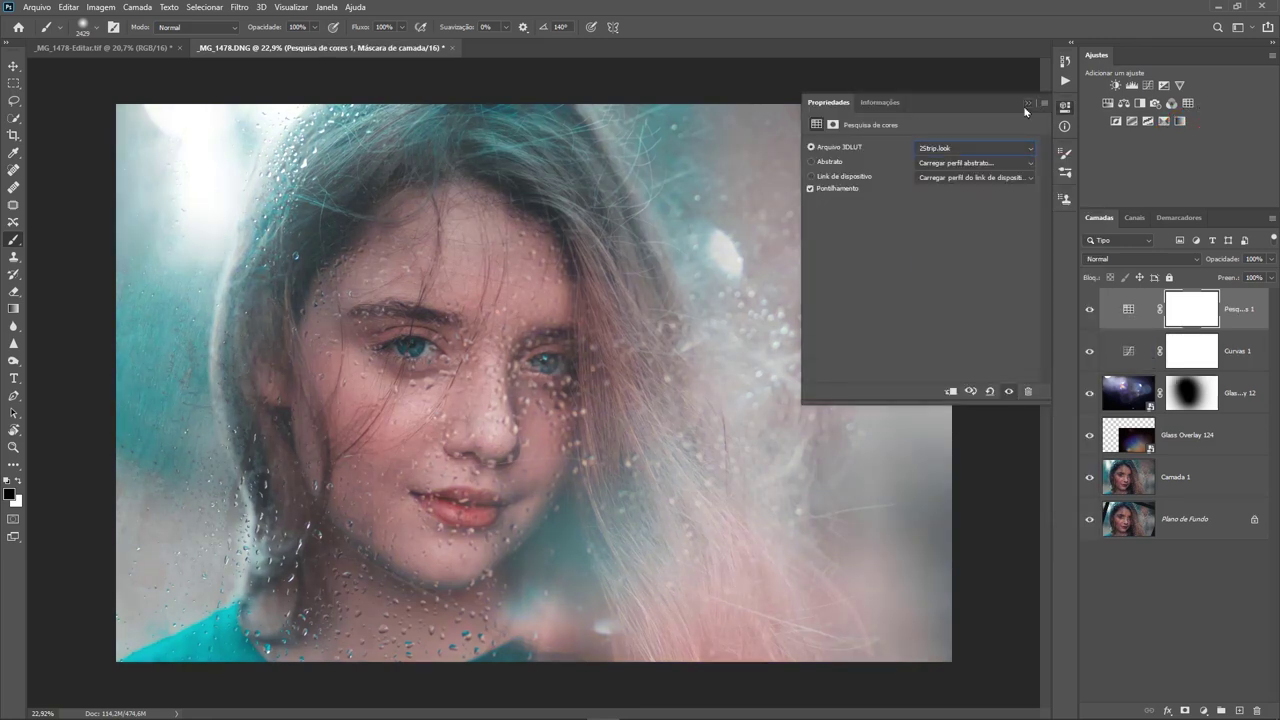
pyautogui.click(1043, 95)
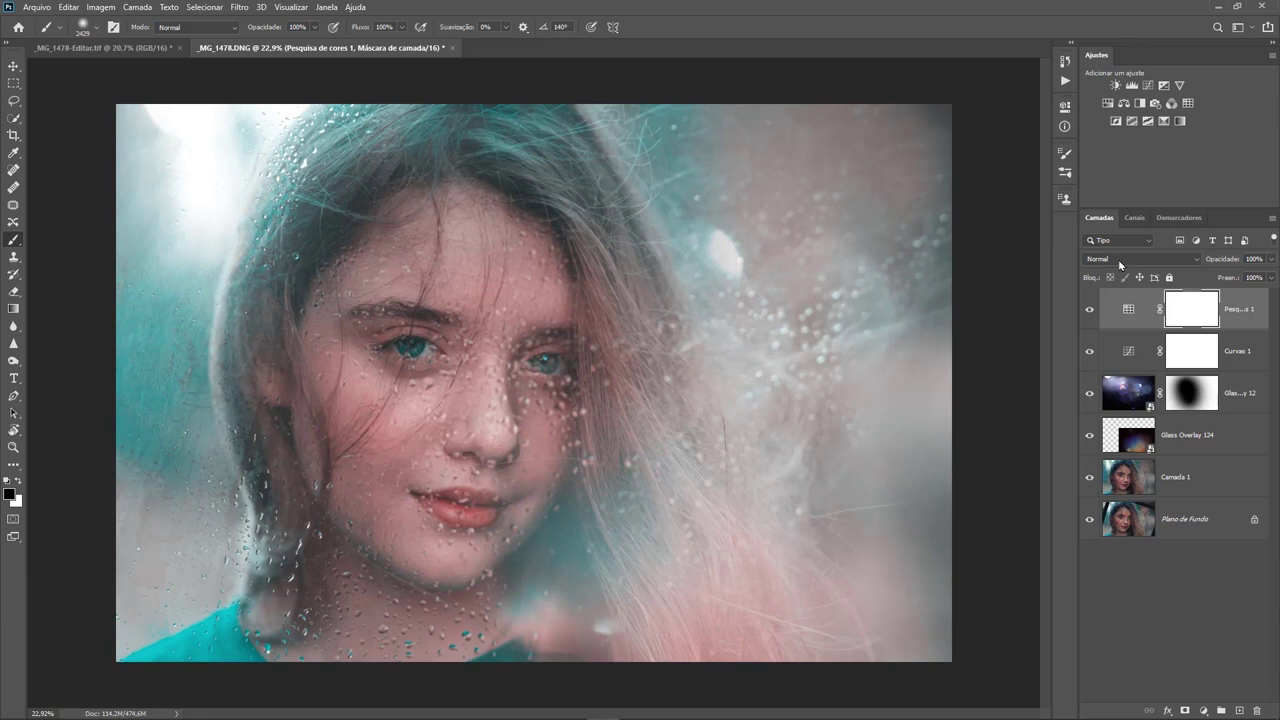
# Blend the lookup layer in Luz Indireta at 32% opacity, then start a second Curves layer
pyautogui.click(1120, 260)
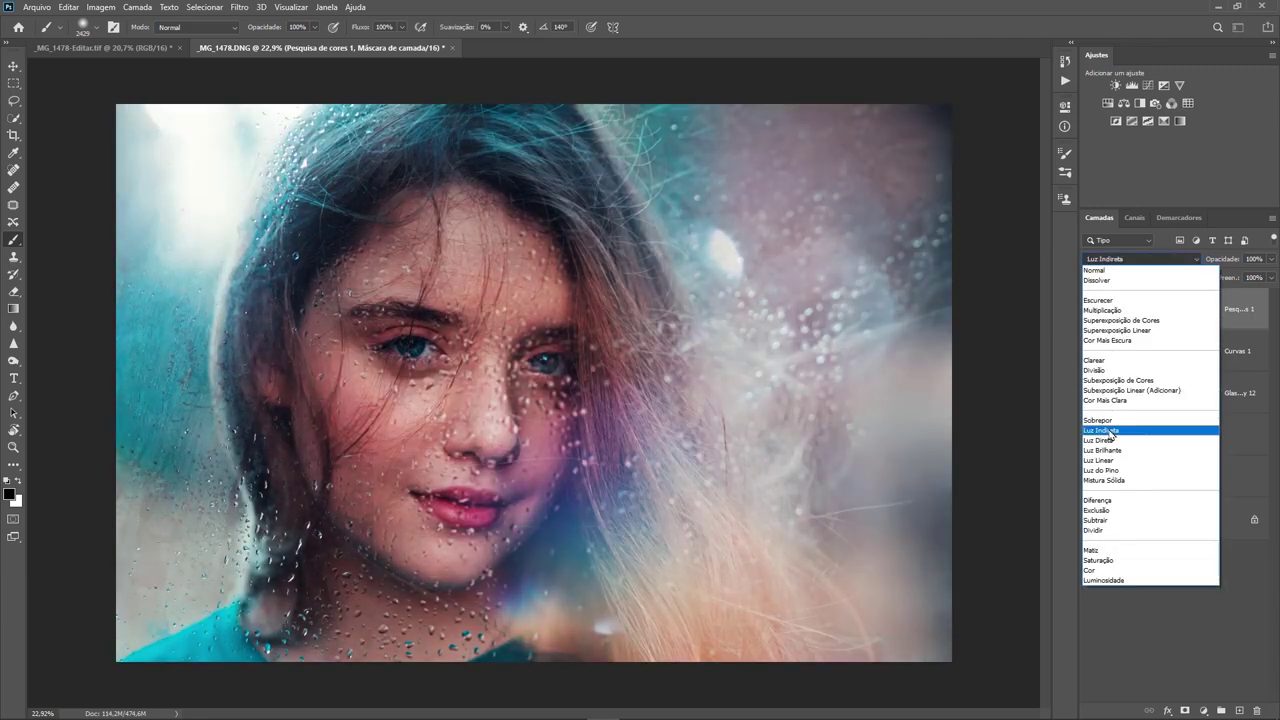
pyautogui.click(1110, 432)
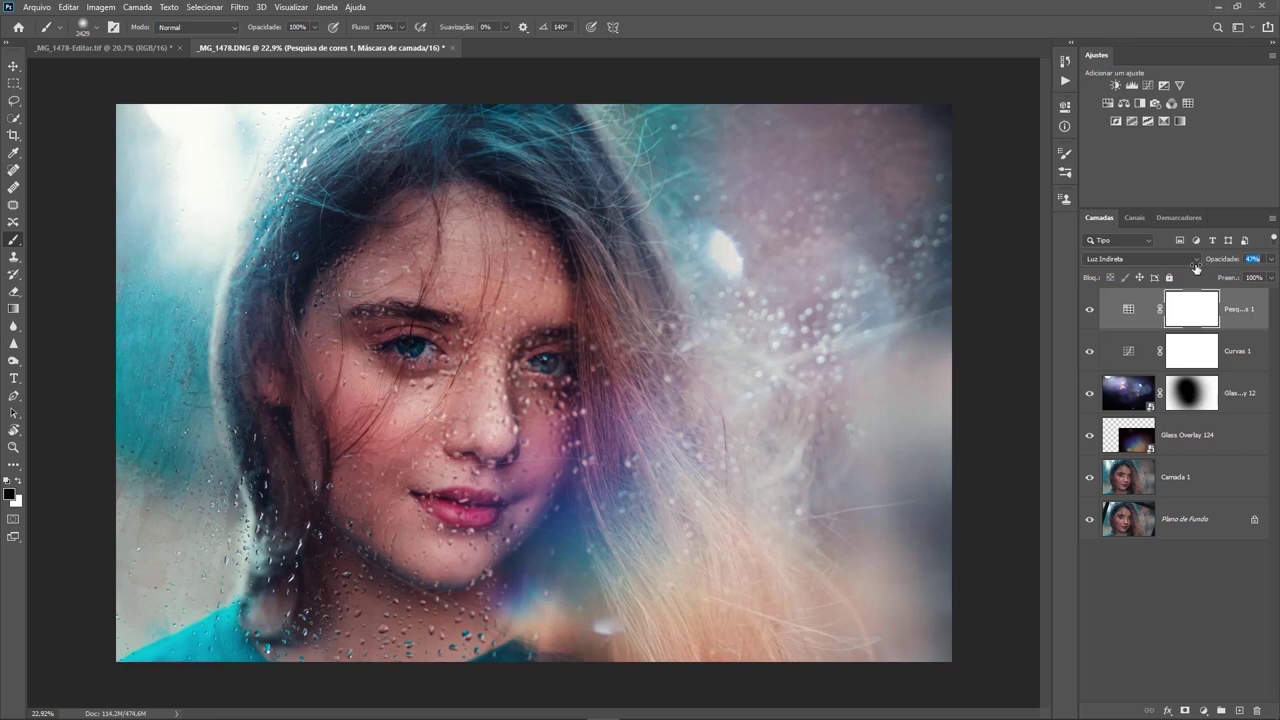
pyautogui.moveTo(1233, 261); pyautogui.dragTo(1182, 274)
pyautogui.hotkey('alt', '[')
pyautogui.hotkey('alt', '[')
pyautogui.click(1132, 311)
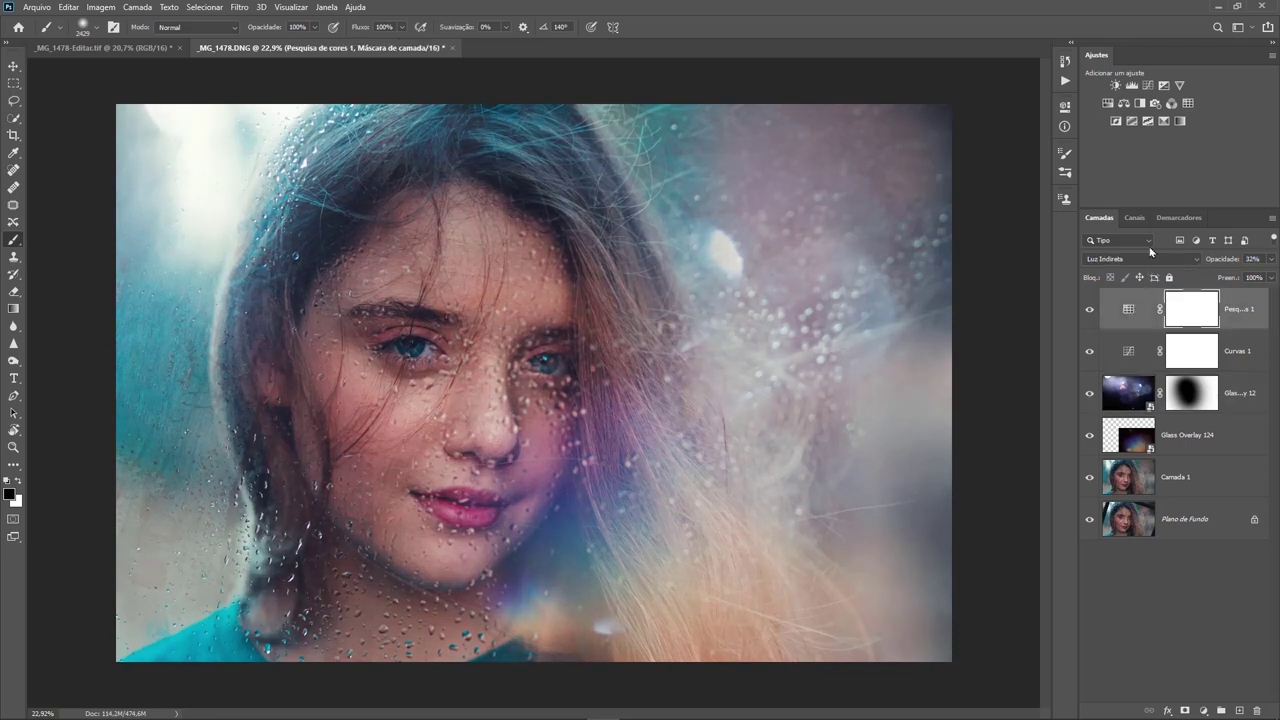
pyautogui.click(1150, 86)
pyautogui.click(946, 257)
# Darken the midtones with Curvas 2, mask it off the face, and add a warming Photo Filter
pyautogui.moveTo(945, 261); pyautogui.dragTo(940, 284)
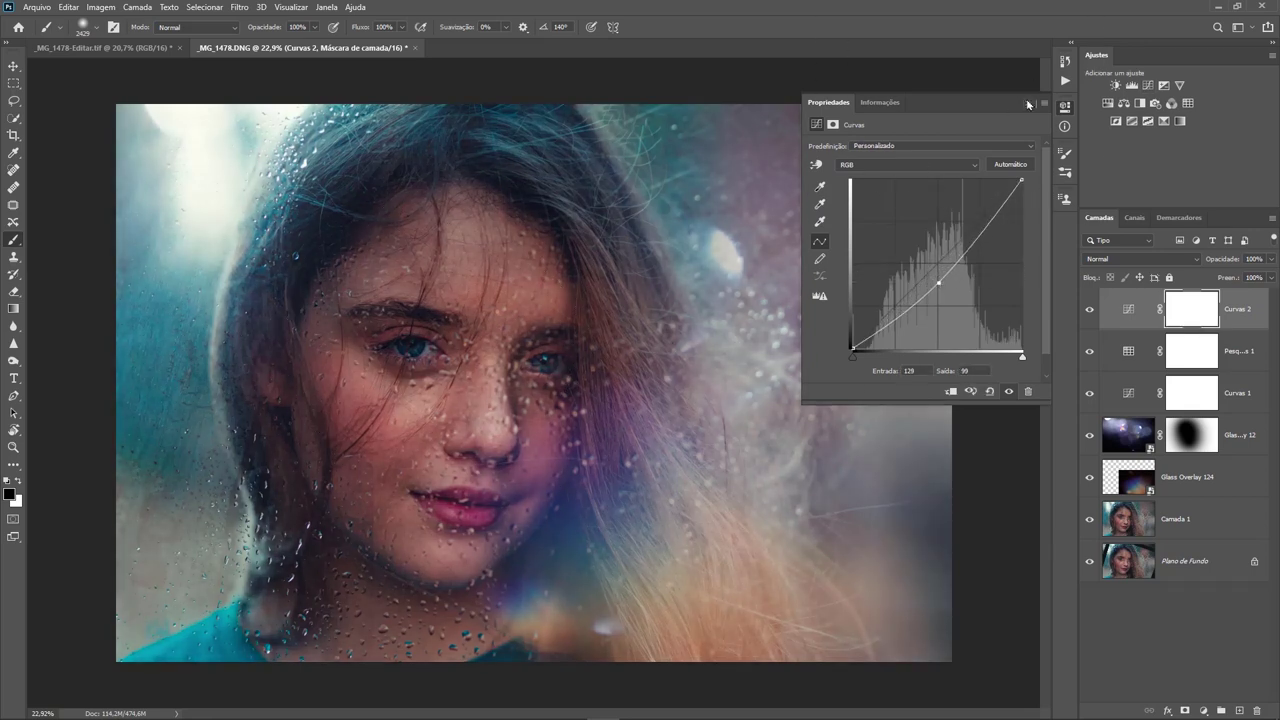
pyautogui.click(1025, 103)
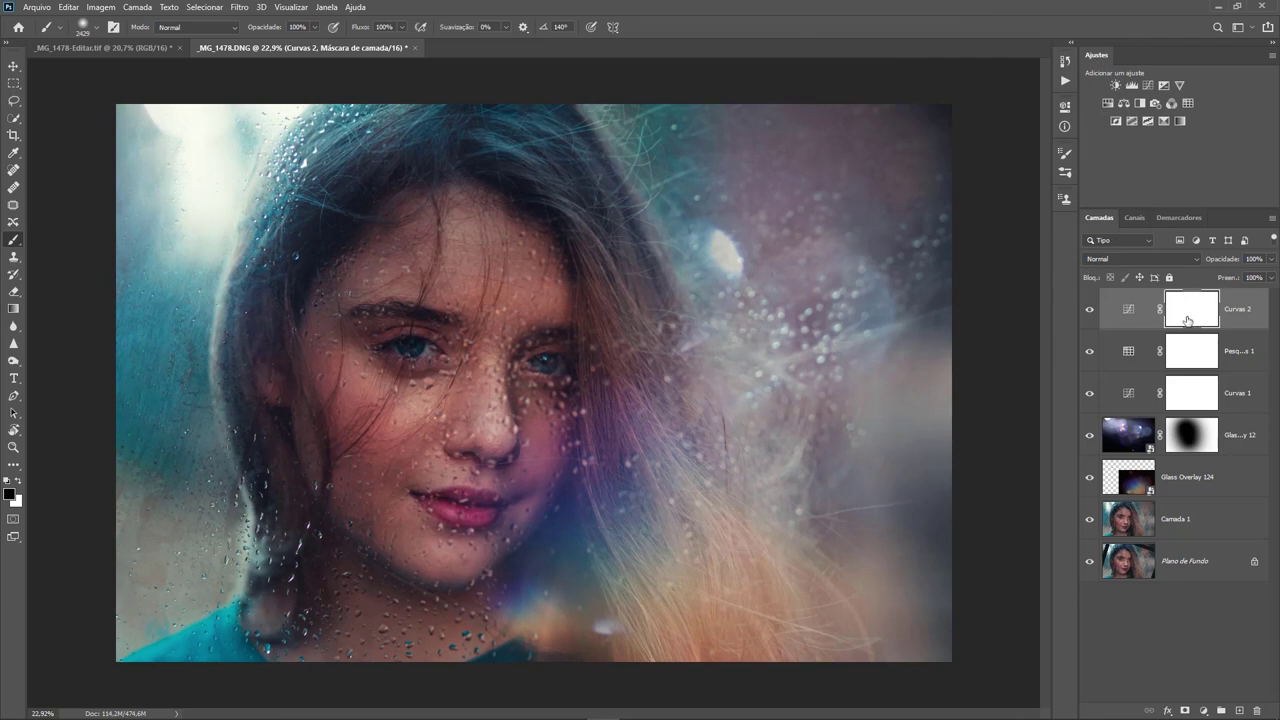
pyautogui.keyDown('alt'); pyautogui.moveTo(499, 416); pyautogui.dragTo(571, 420); pyautogui.keyUp('alt')
pyautogui.keyDown('alt'); pyautogui.moveTo(448, 382); pyautogui.dragTo(494, 380); pyautogui.keyUp('alt')
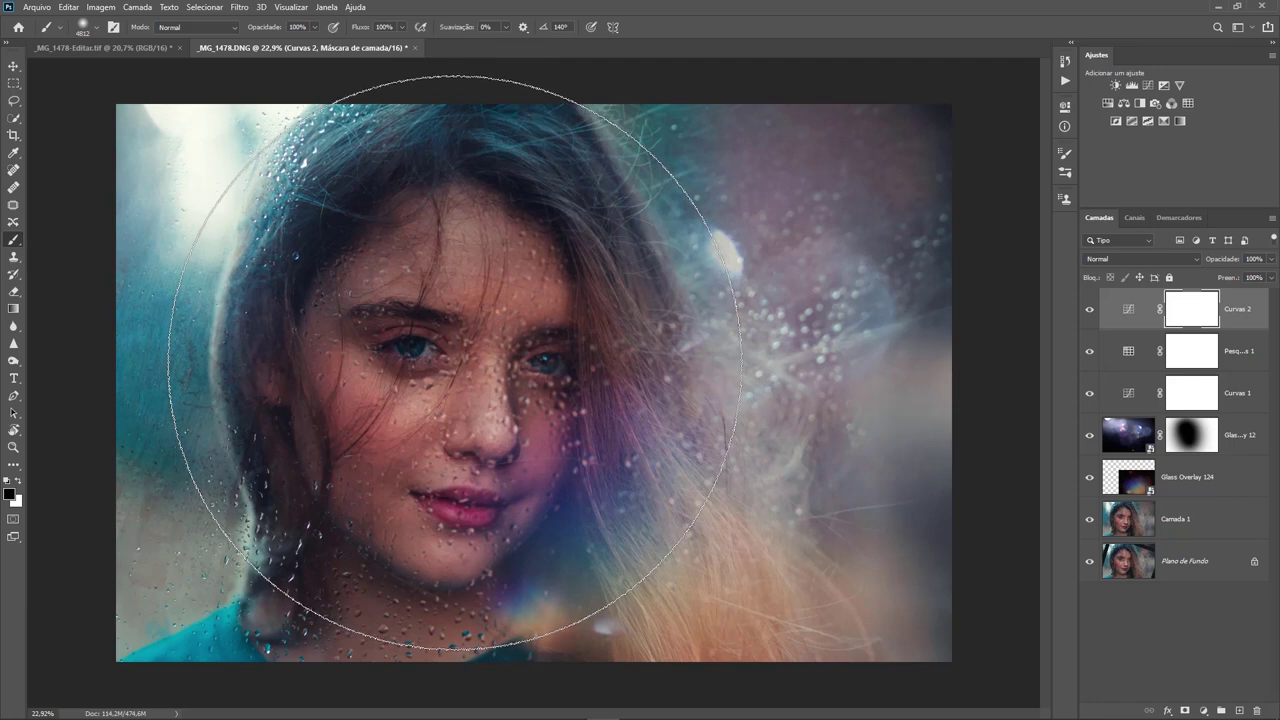
pyautogui.click(455, 362)
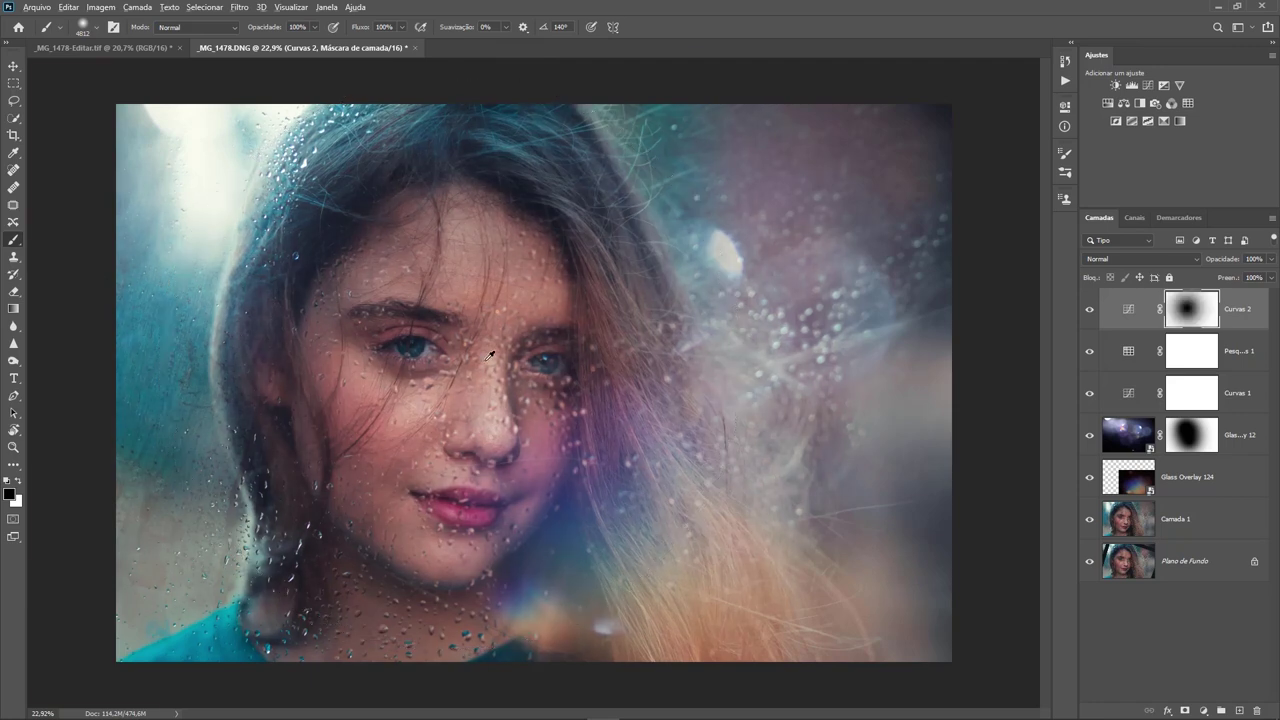
pyautogui.keyDown('alt'); pyautogui.moveTo(484, 360); pyautogui.dragTo(160, 472); pyautogui.keyUp('alt')
pyautogui.moveTo(915, 318); pyautogui.dragTo(1155, 110)
pyautogui.click(1155, 103)
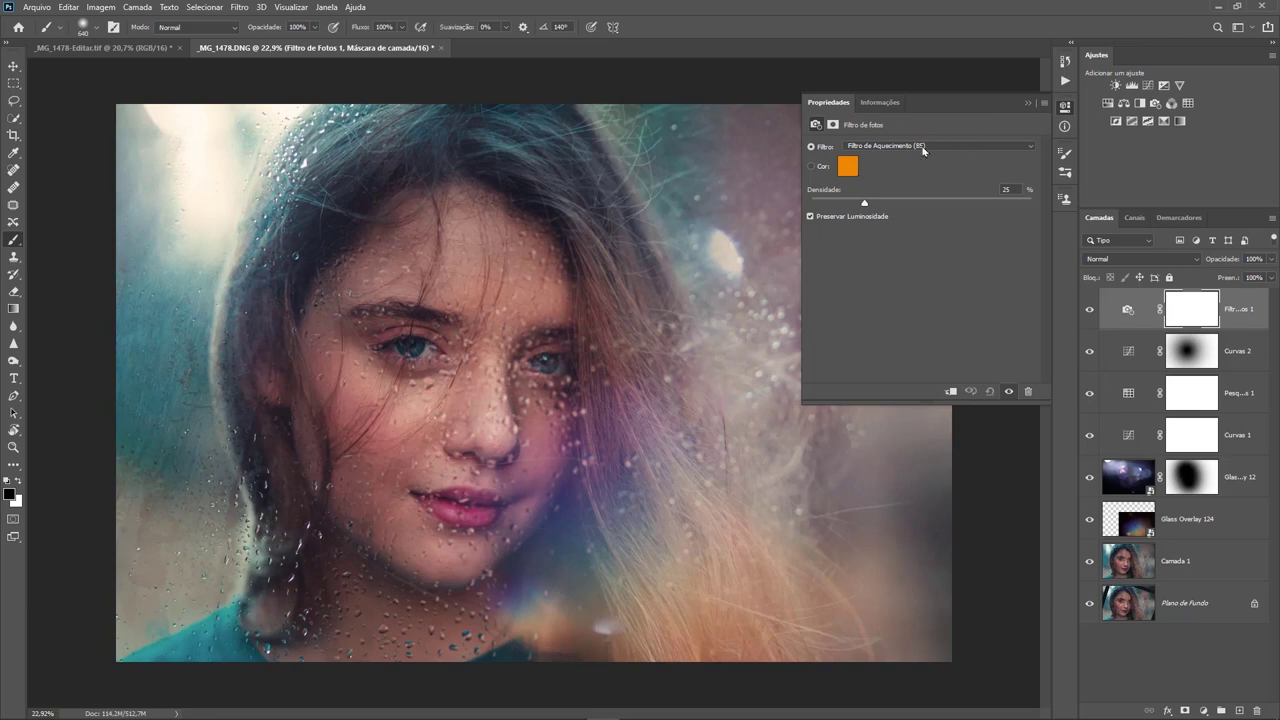
# Set Filtro de Fotos 1 to 85% opacity and compare against the original background
pyautogui.click(1027, 104)
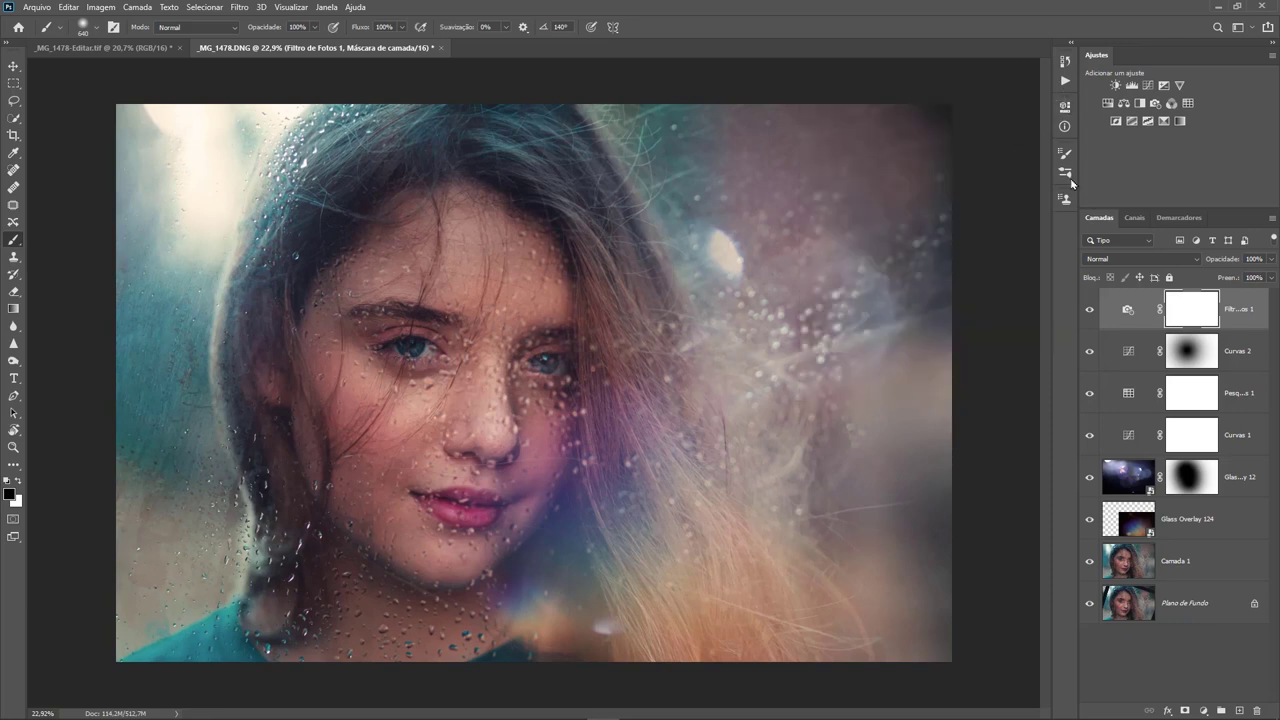
pyautogui.moveTo(1232, 263); pyautogui.dragTo(1226, 264)
pyautogui.moveTo(1224, 263); pyautogui.dragTo(1221, 264)
pyautogui.keyDown('alt'); pyautogui.click(1089, 604); pyautogui.keyUp('alt')
pyautogui.keyDown('alt'); pyautogui.click(1089, 603); pyautogui.keyUp('alt')
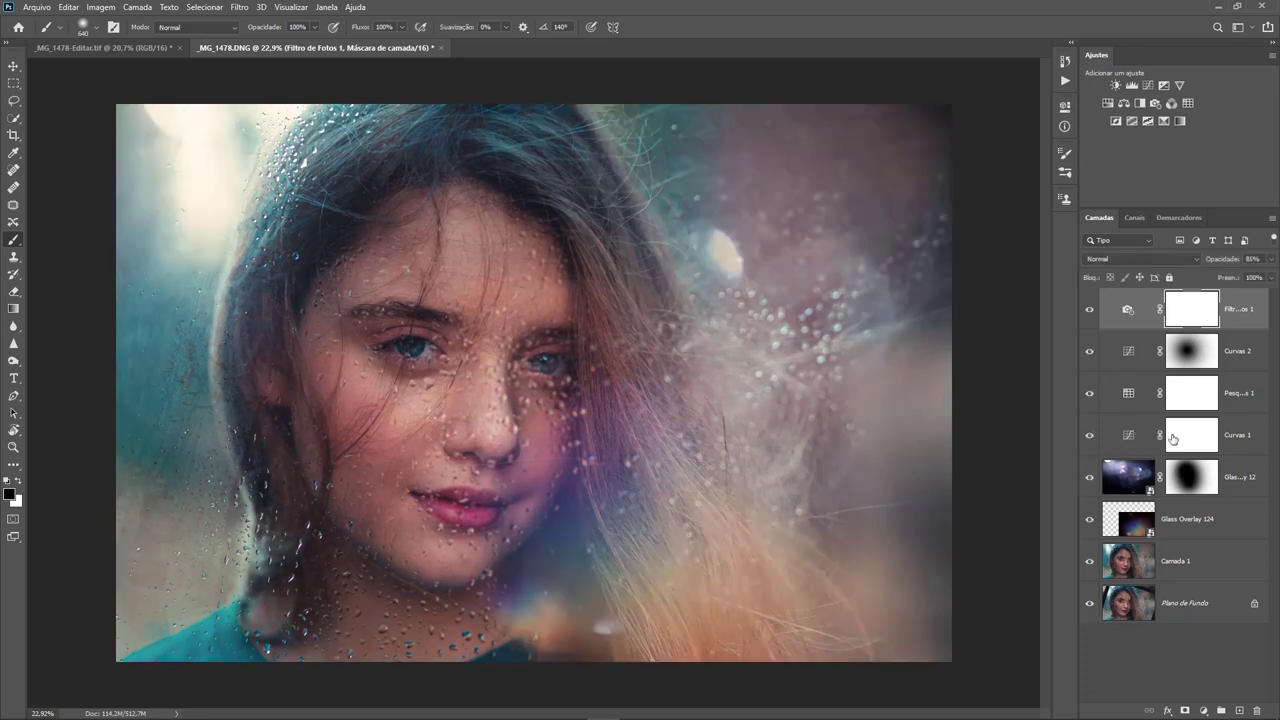